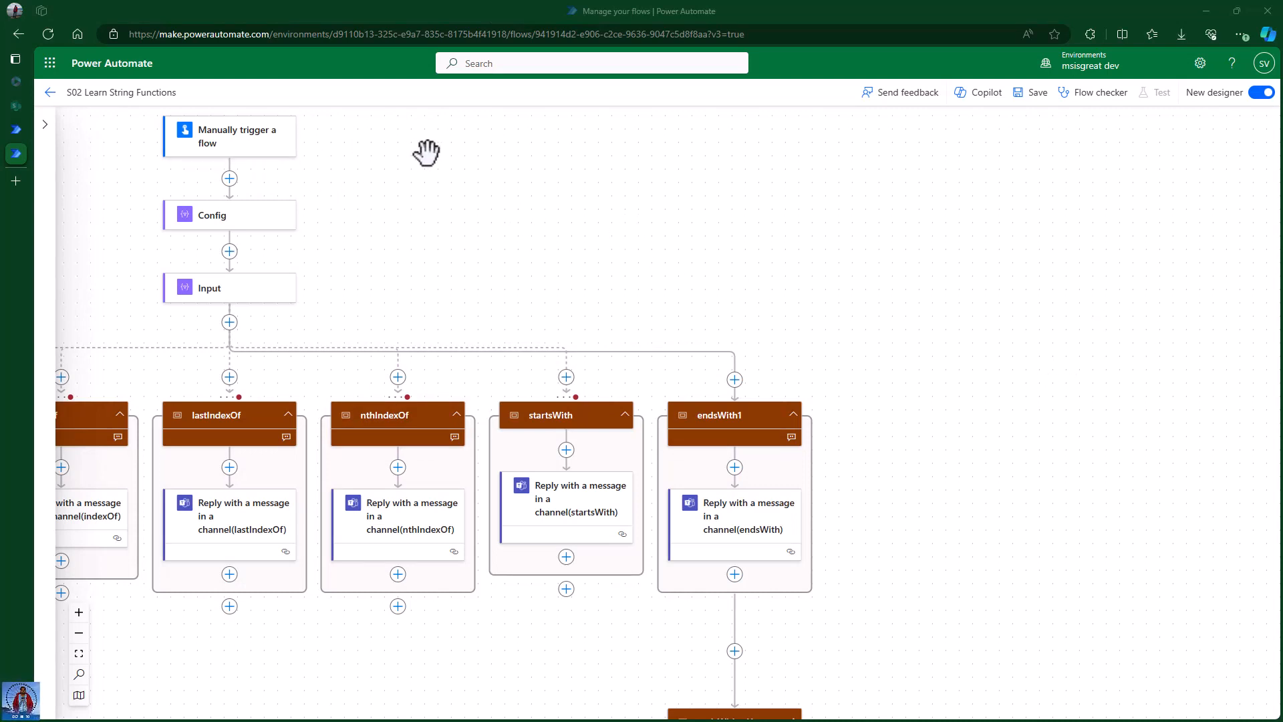
Examine the Input action's JSON content, including the InputMessage values and the JsonMessage cars data
{"action": "left_click_drag", "start_coordinate": [785, 203], "coordinate": [732, 237]}
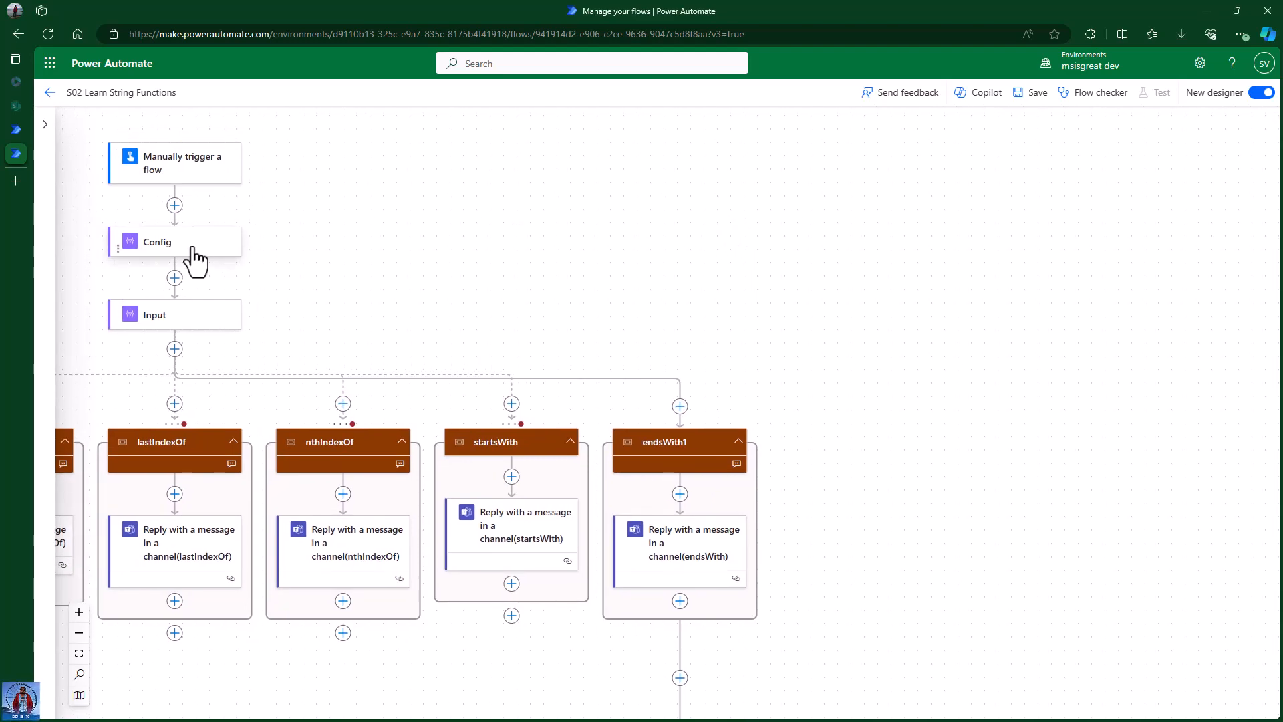
{"action": "left_click_drag", "start_coordinate": [427, 303], "coordinate": [387, 200]}
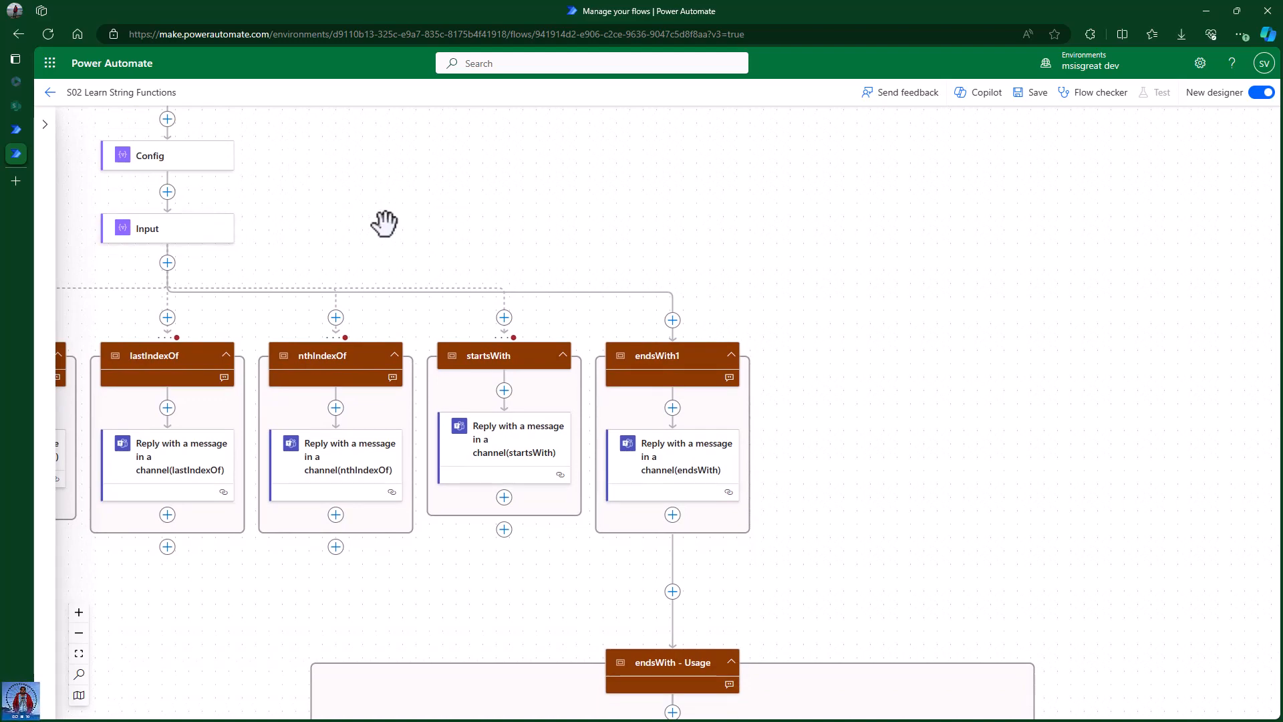
{"action": "left_click", "coordinate": [181, 232]}
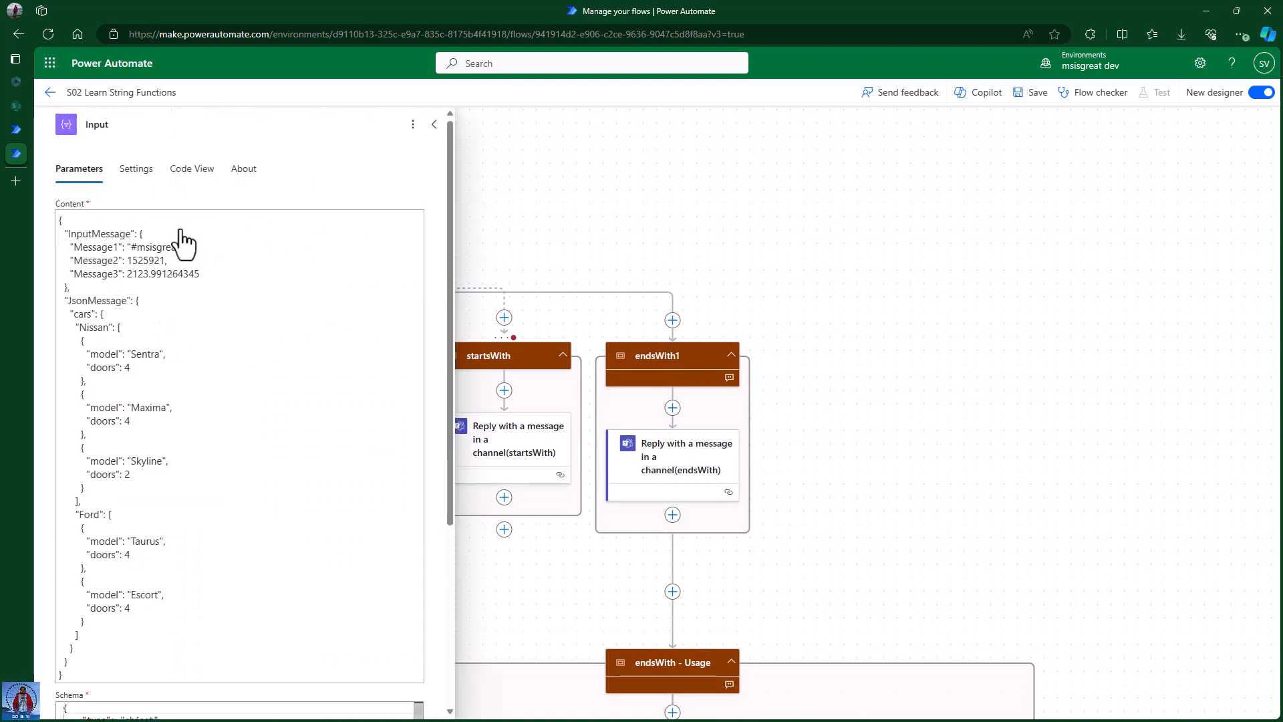
{"action": "scroll", "coordinate": [272, 347], "scroll_direction": "down", "scroll_amount": 3}
{"action": "scroll", "coordinate": [272, 347], "scroll_direction": "up", "scroll_amount": 3}
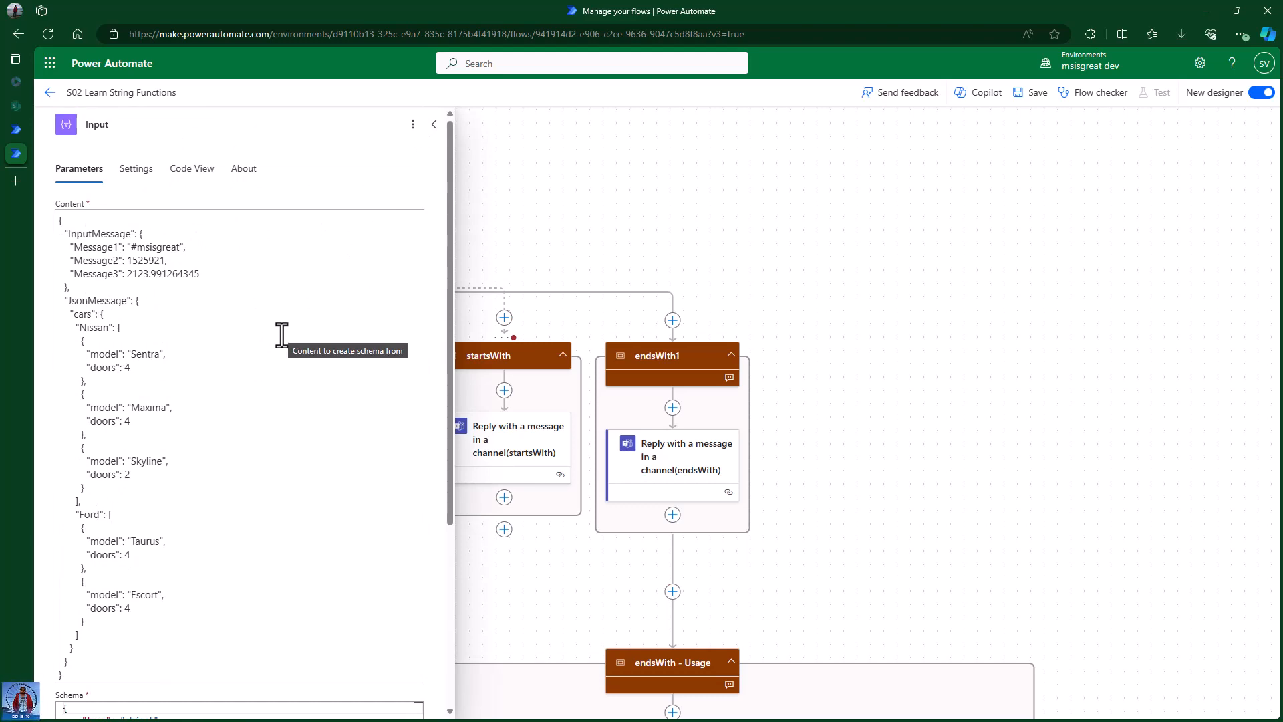
{"action": "scroll", "coordinate": [281, 334], "scroll_direction": "down", "scroll_amount": 2}
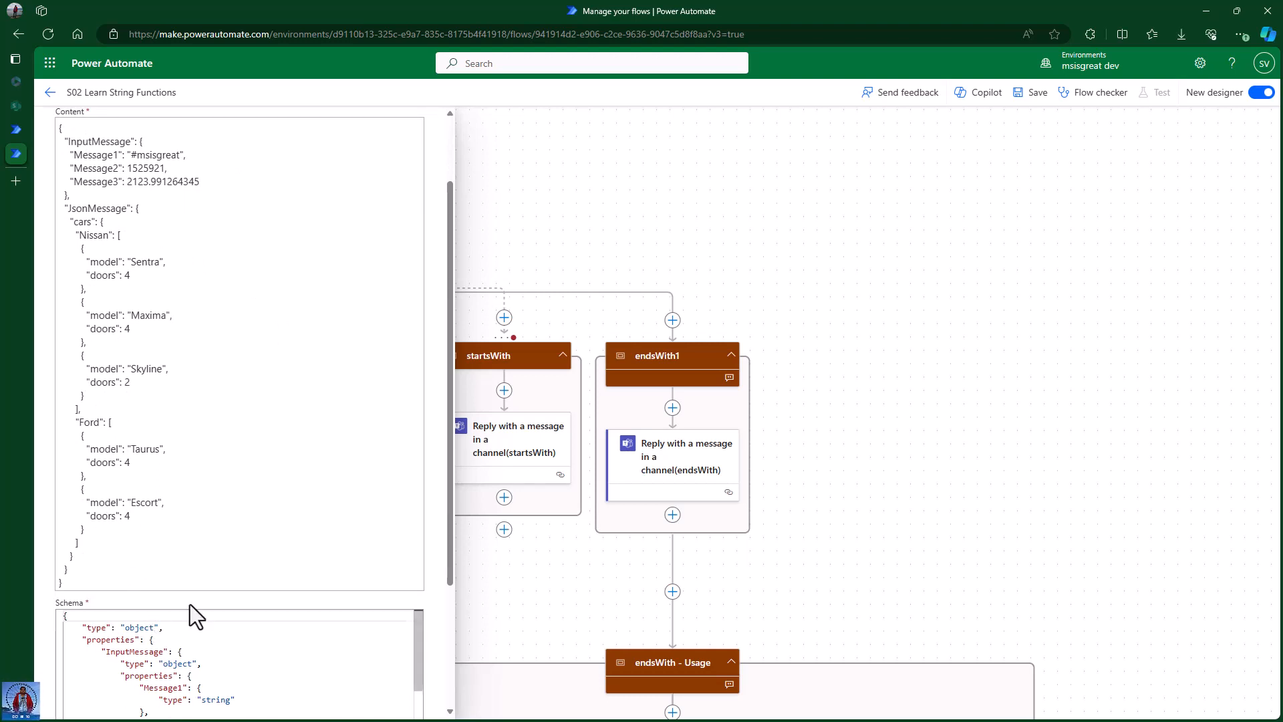
{"action": "scroll", "coordinate": [284, 438], "scroll_direction": "up", "scroll_amount": 2}
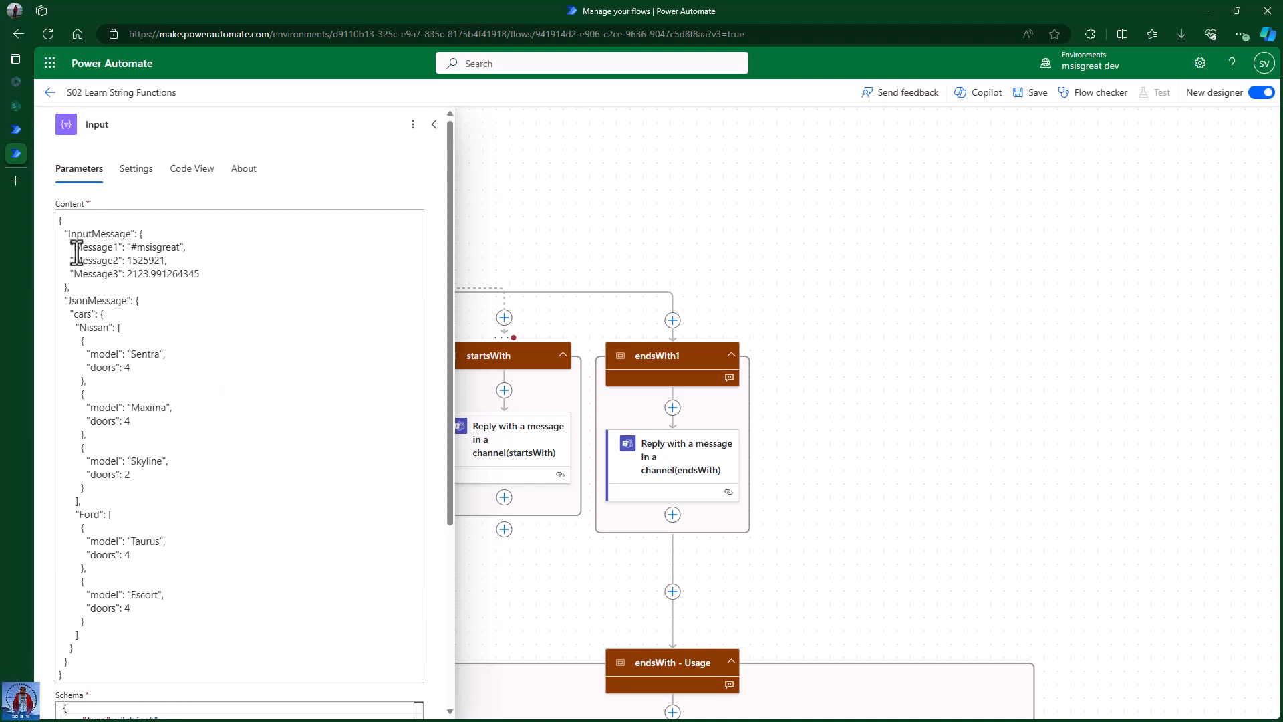
{"action": "left_click_drag", "start_coordinate": [70, 248], "coordinate": [178, 246]}
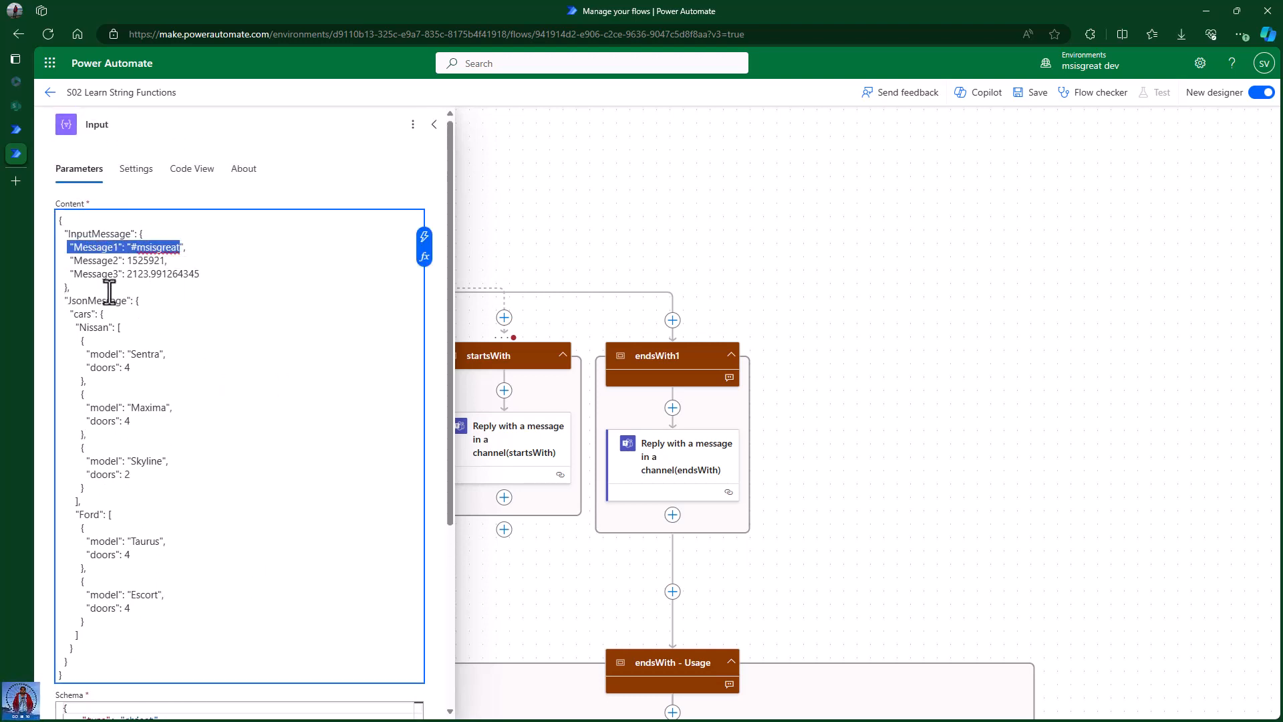
{"action": "left_click_drag", "start_coordinate": [92, 274], "coordinate": [194, 274]}
{"action": "left_click", "coordinate": [203, 352]}
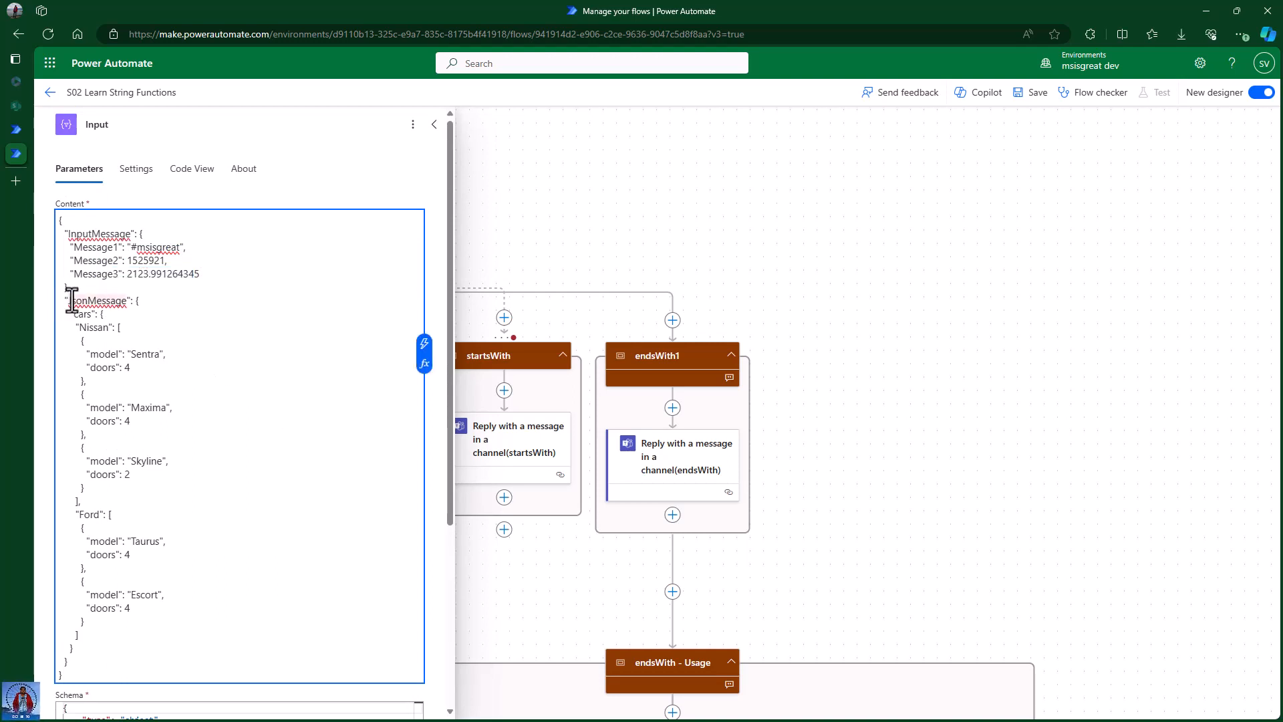
{"action": "left_click", "coordinate": [285, 420]}
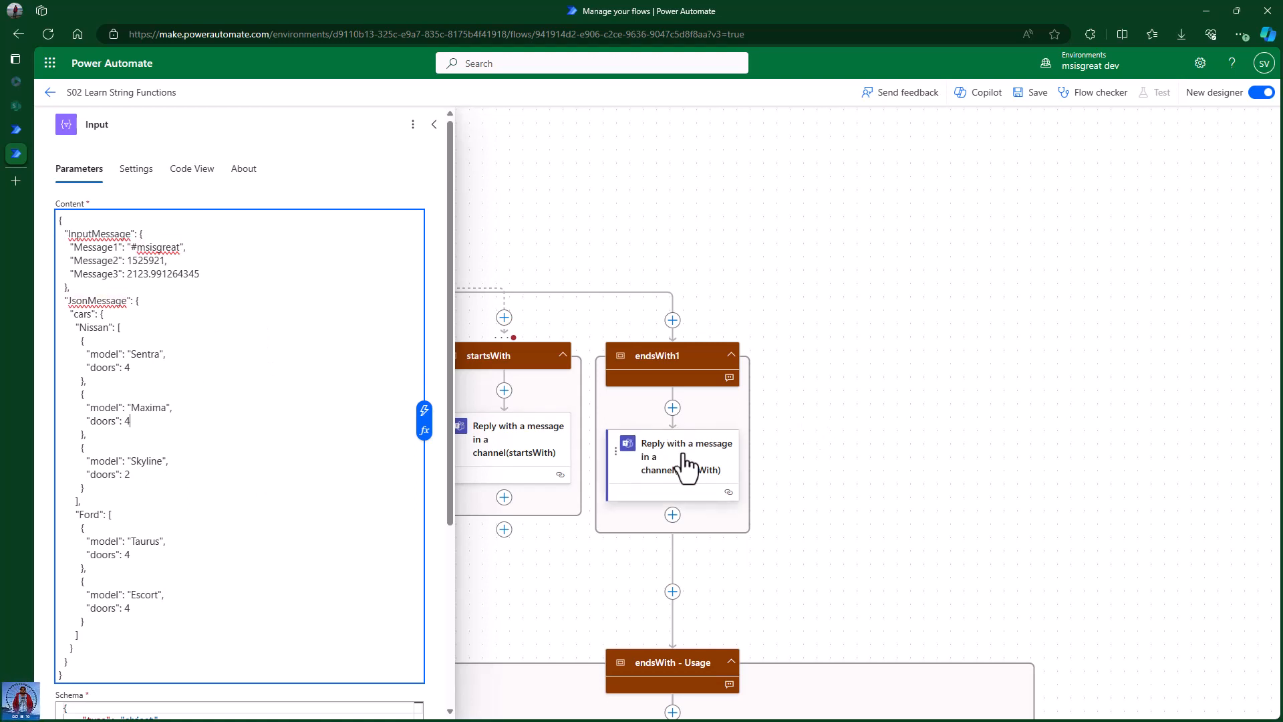
{"action": "left_click", "coordinate": [640, 212]}
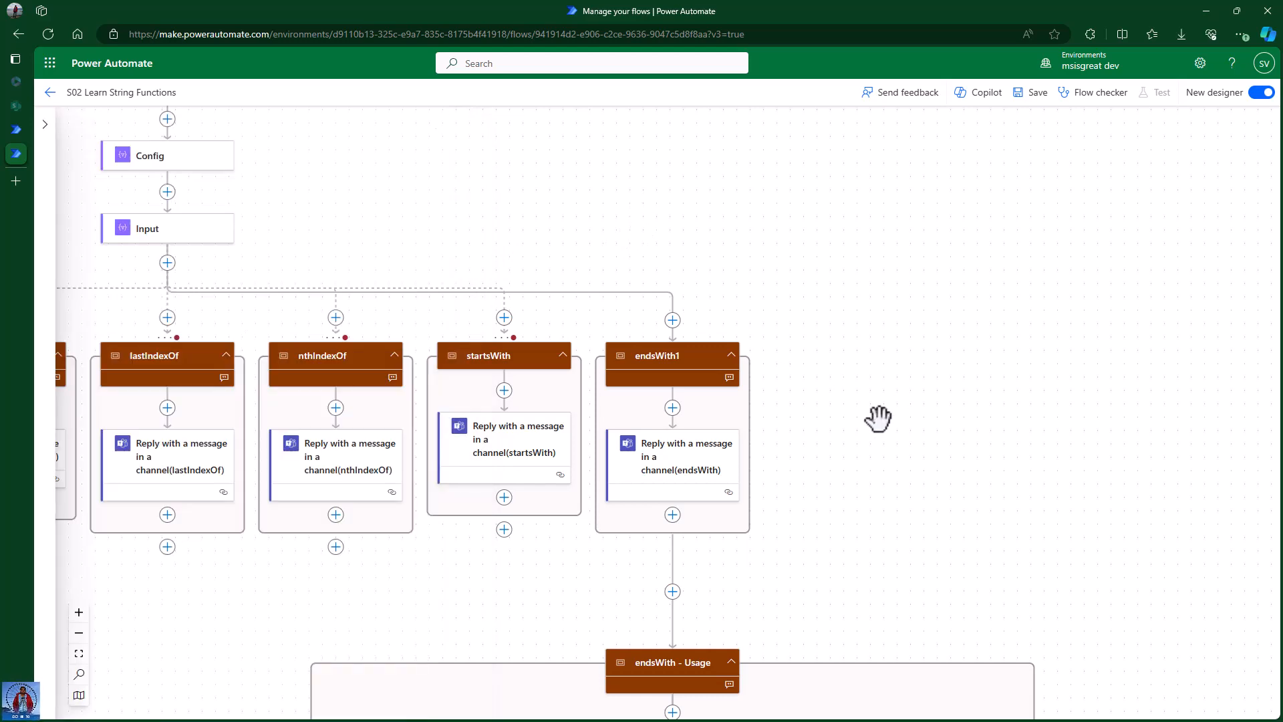
Open the endsWith channel reply action inside the endsWith1 scope and review the HTML table in its message
{"action": "left_click", "coordinate": [692, 462]}
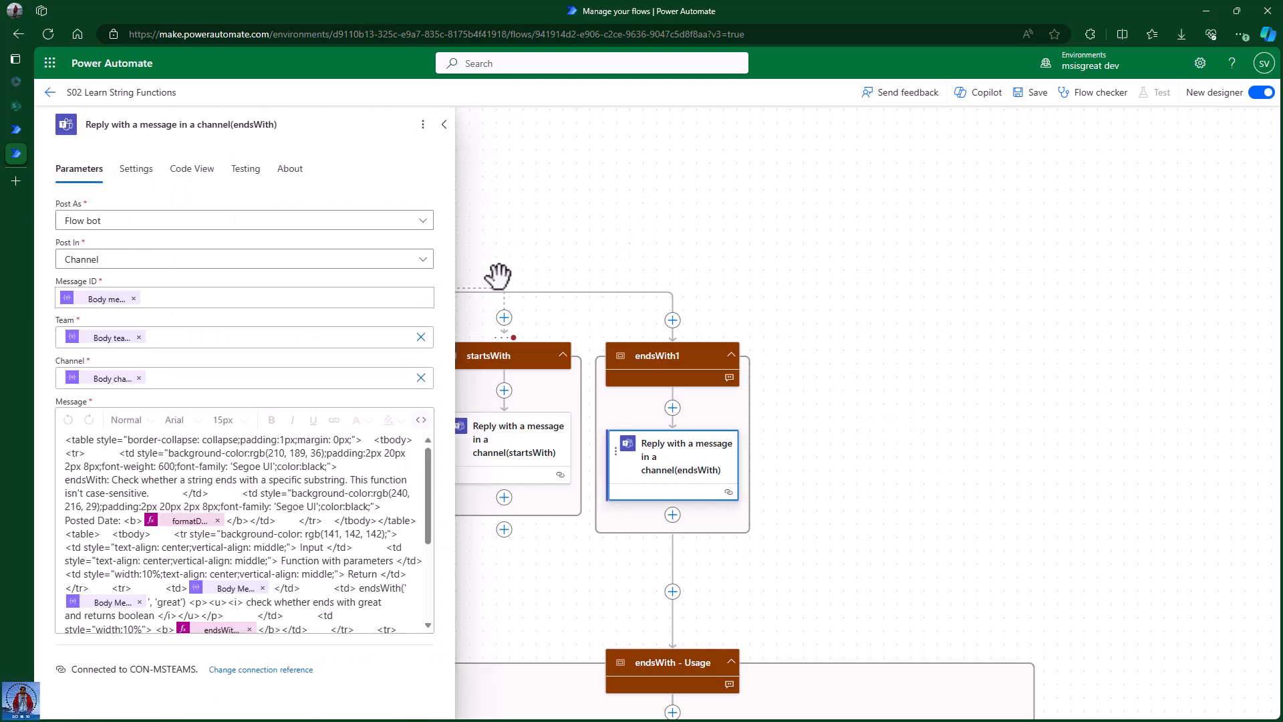
{"action": "scroll", "coordinate": [269, 487], "scroll_direction": "down", "scroll_amount": 3}
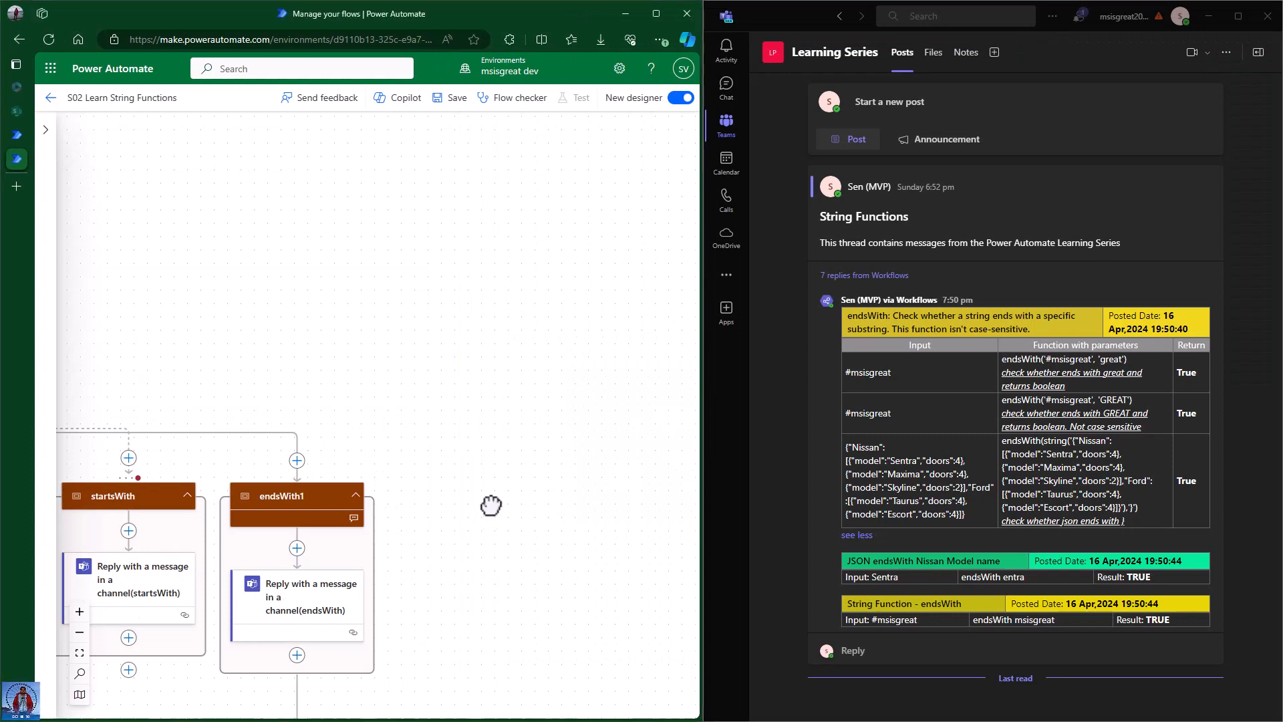
{"action": "left_click_drag", "start_coordinate": [492, 507], "coordinate": [498, 438]}
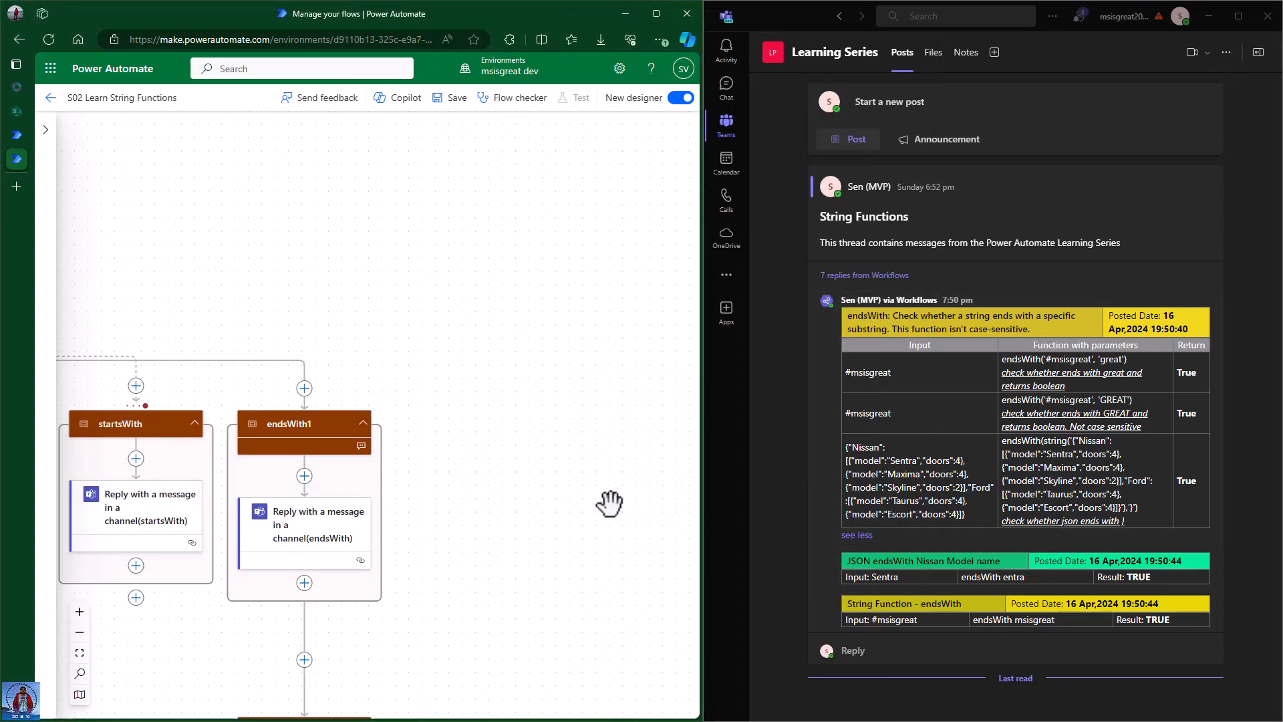
{"action": "left_click", "coordinate": [308, 549]}
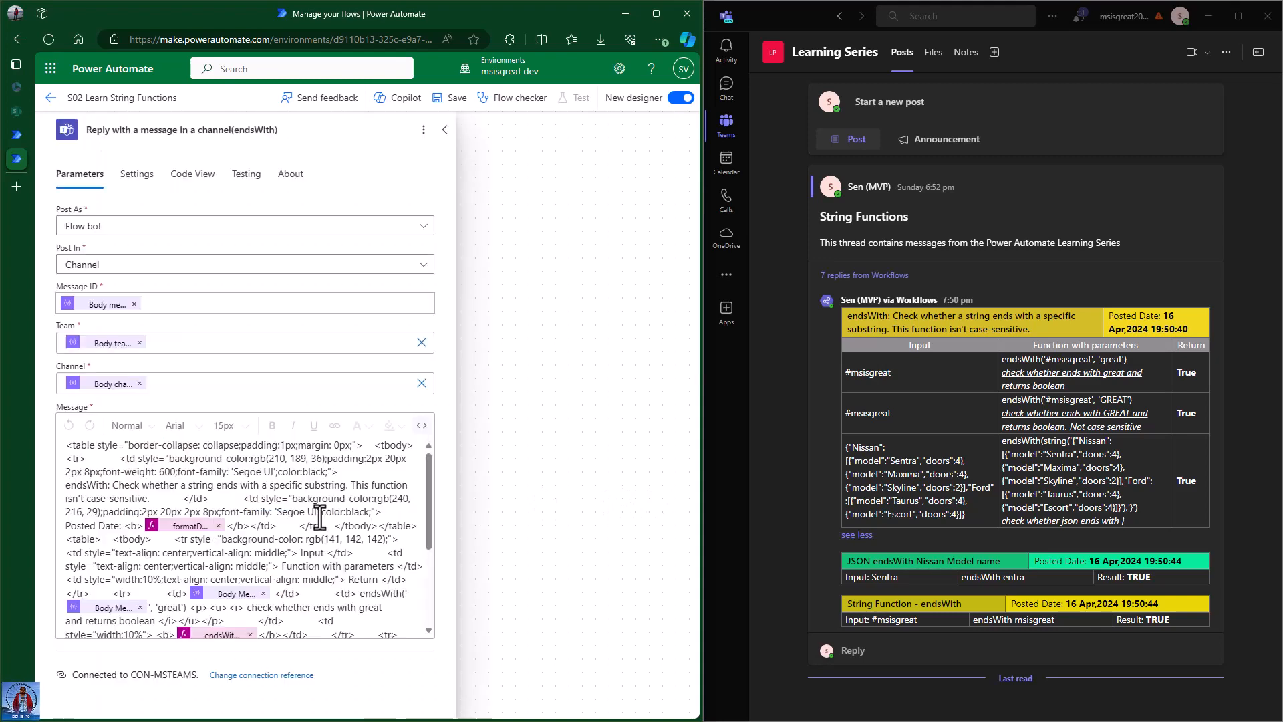
{"action": "scroll", "coordinate": [363, 518], "scroll_direction": "down", "scroll_amount": 5}
{"action": "scroll", "coordinate": [363, 518], "scroll_direction": "down", "scroll_amount": 1}
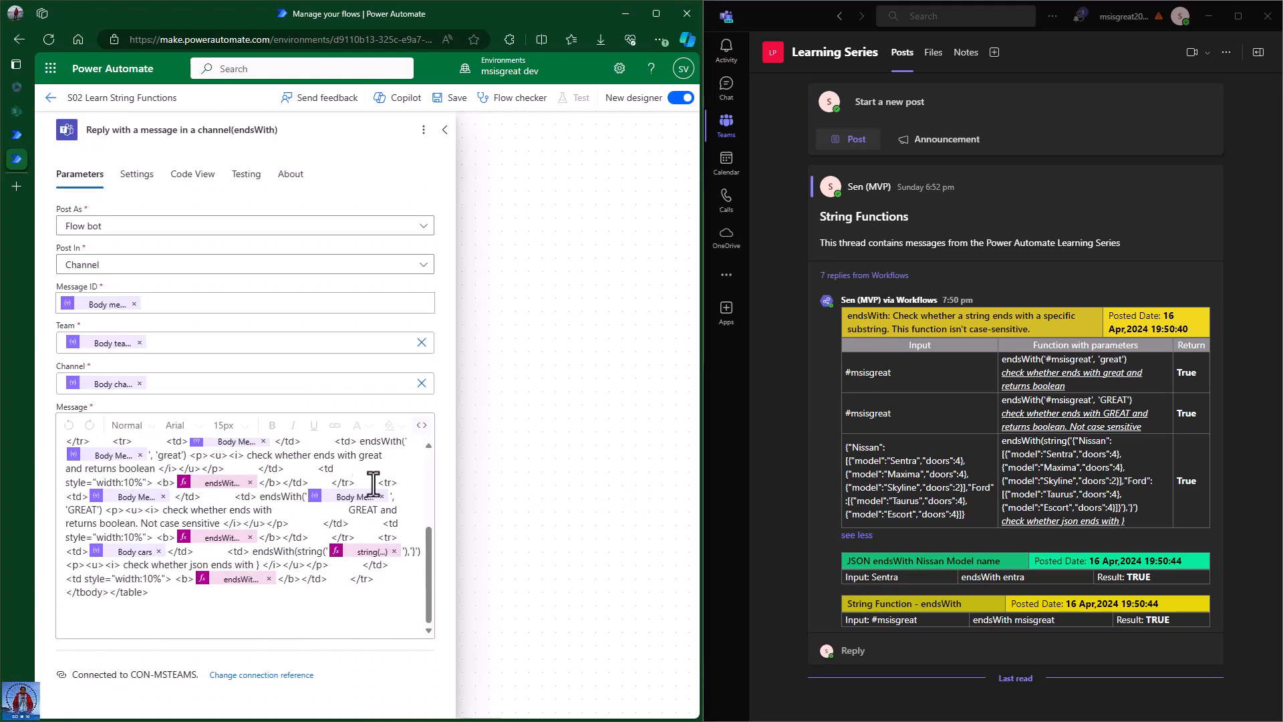
{"action": "scroll", "coordinate": [372, 483], "scroll_direction": "up", "scroll_amount": 2}
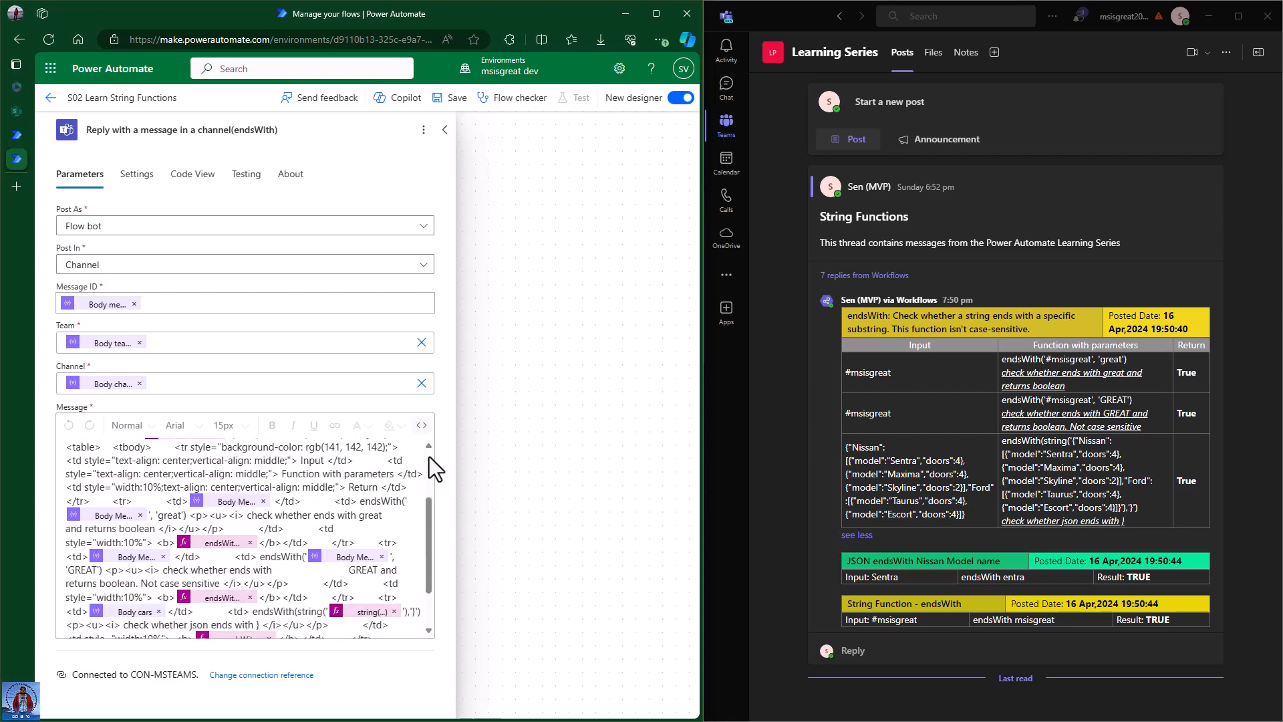
{"action": "scroll", "coordinate": [342, 495], "scroll_direction": "down", "scroll_amount": 1}
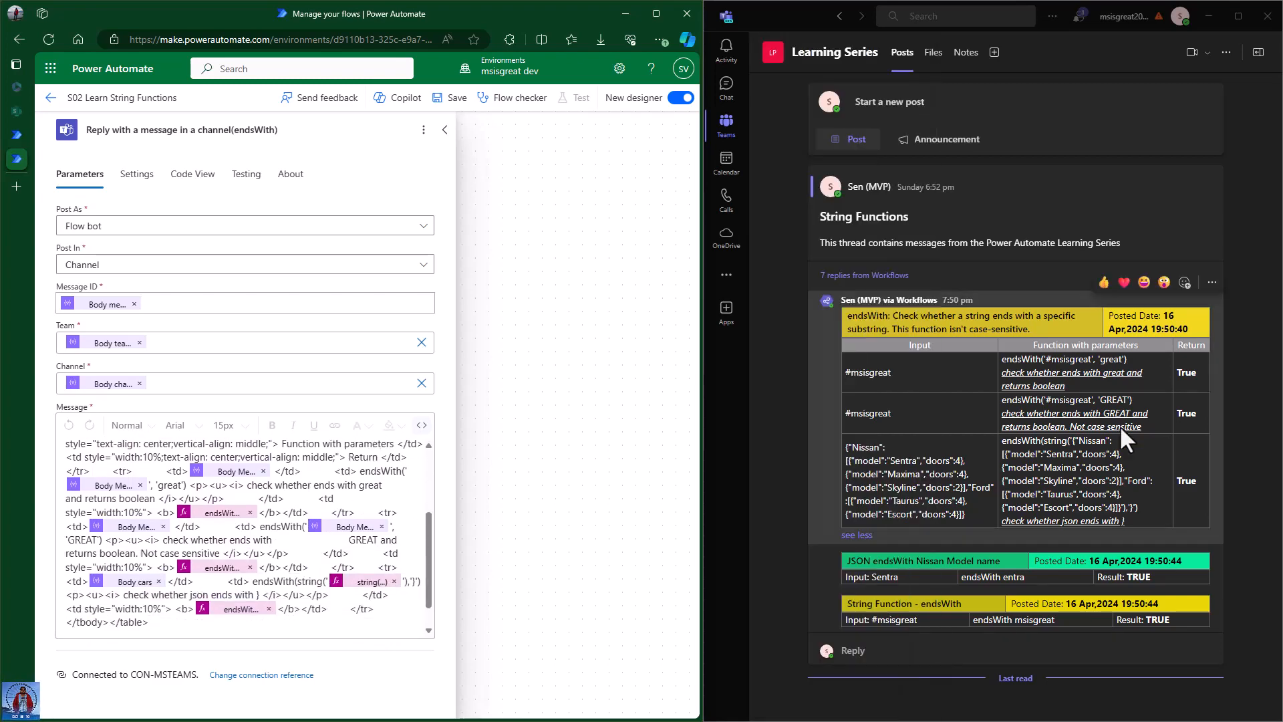
Inspect the endsWith expression in the message that checks Message1 against 'great', comparing it with the posted Teams reply
{"action": "left_click", "coordinate": [226, 526]}
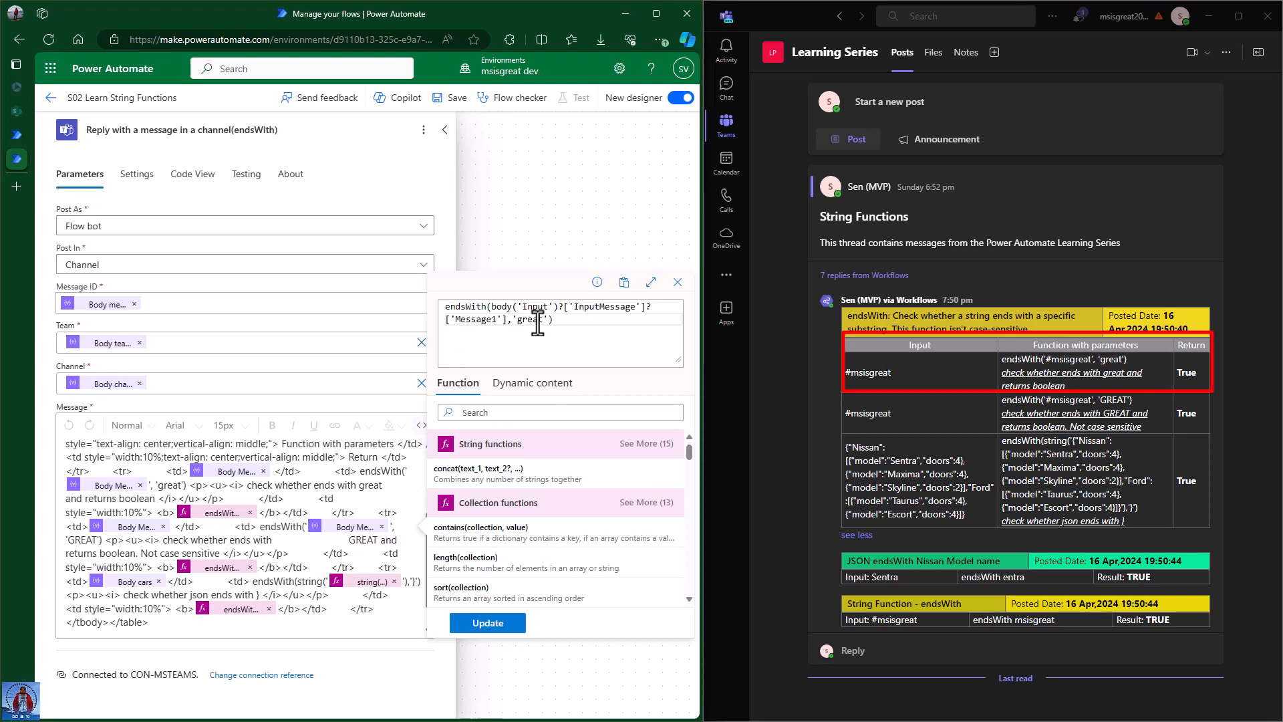
{"action": "mouse_move", "coordinate": [491, 306]}
{"action": "left_mouse_down"}
{"action": "mouse_move", "coordinate": [653, 306]}
{"action": "mouse_move", "coordinate": [512, 321]}
{"action": "left_mouse_up"}
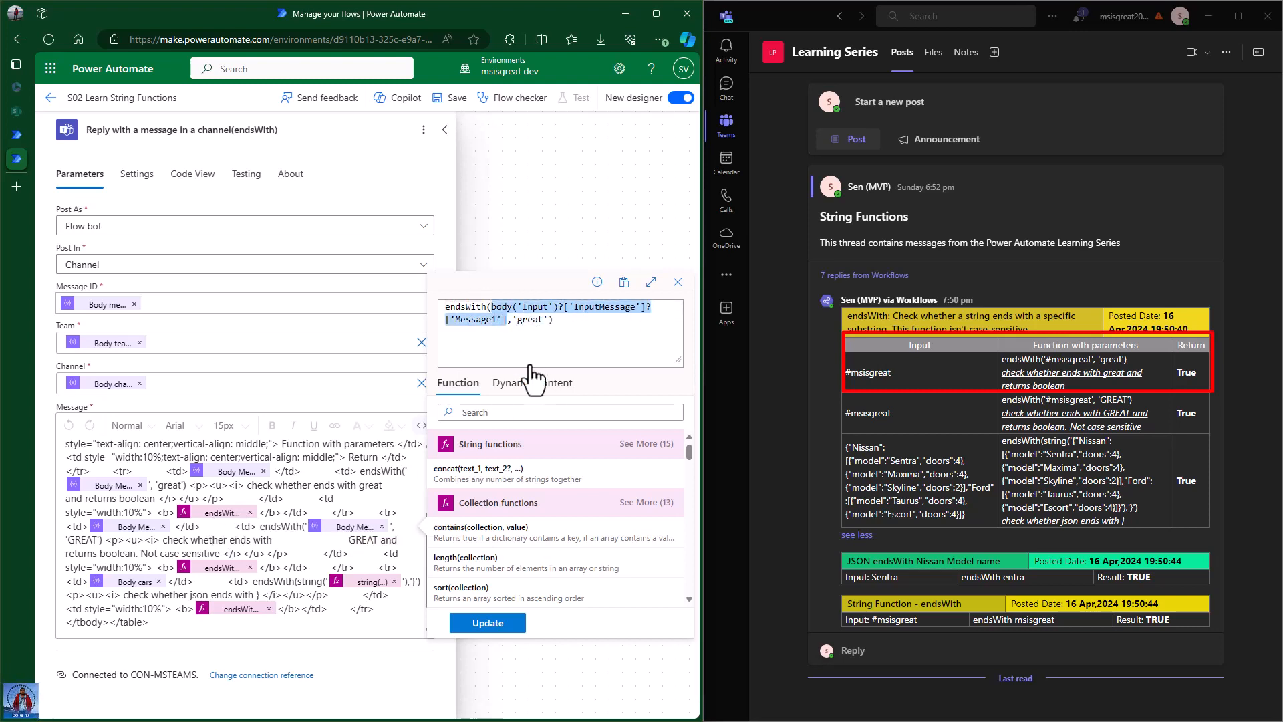
{"action": "left_click", "coordinate": [525, 322]}
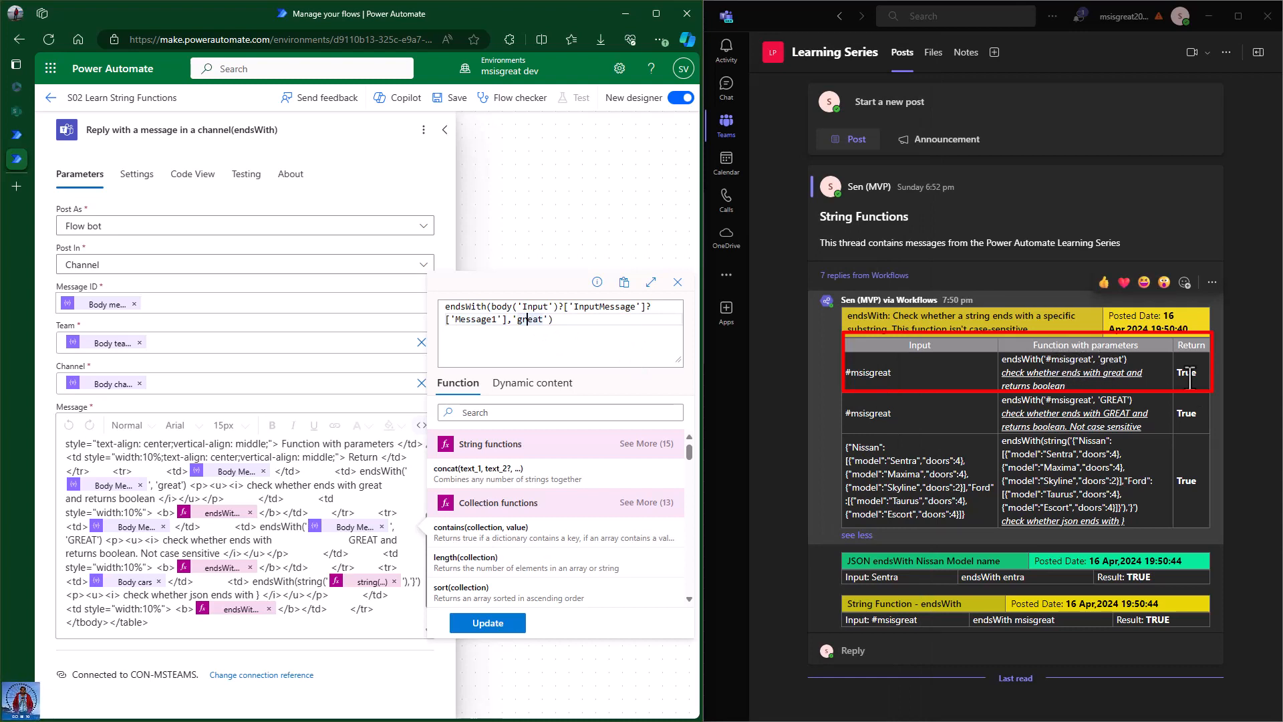
{"action": "left_click", "coordinate": [280, 550]}
Inspect the endsWith expression in the message that checks Message1 against the uppercase 'GREAT'
{"action": "scroll", "coordinate": [280, 548], "scroll_direction": "down", "scroll_amount": 1}
{"action": "left_click", "coordinate": [222, 538]}
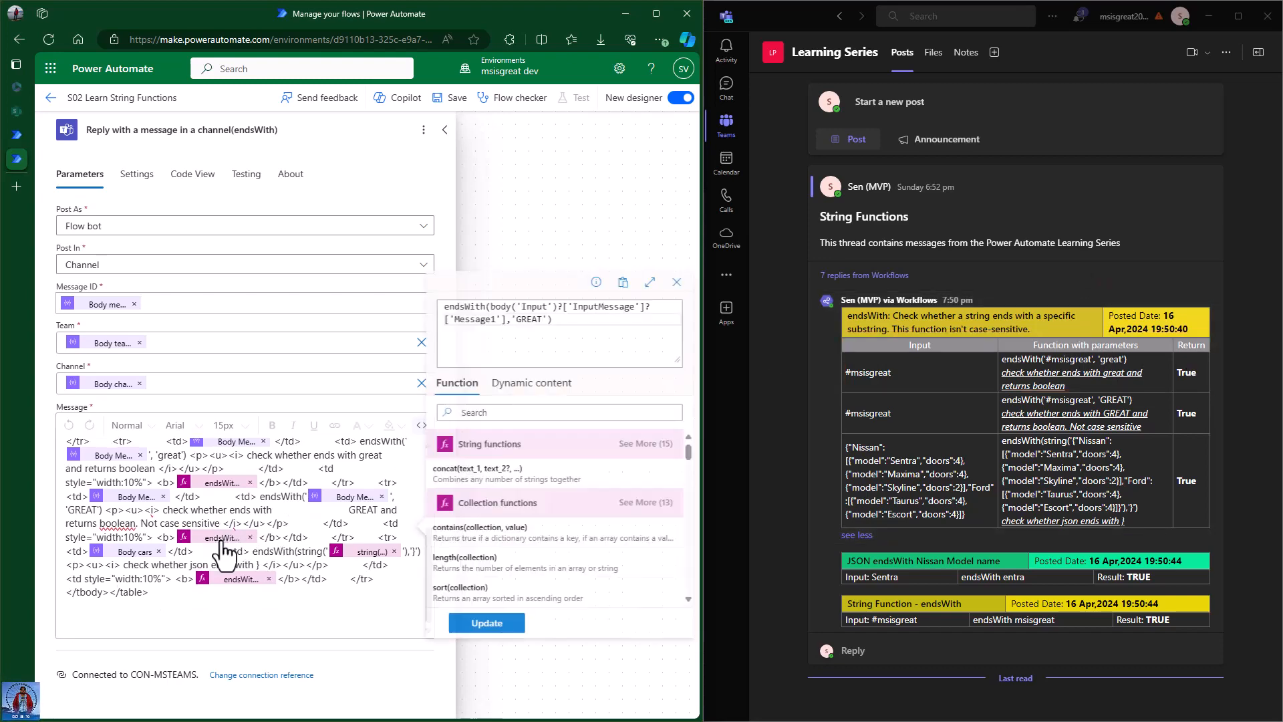
{"action": "left_click_drag", "start_coordinate": [571, 325], "coordinate": [446, 307]}
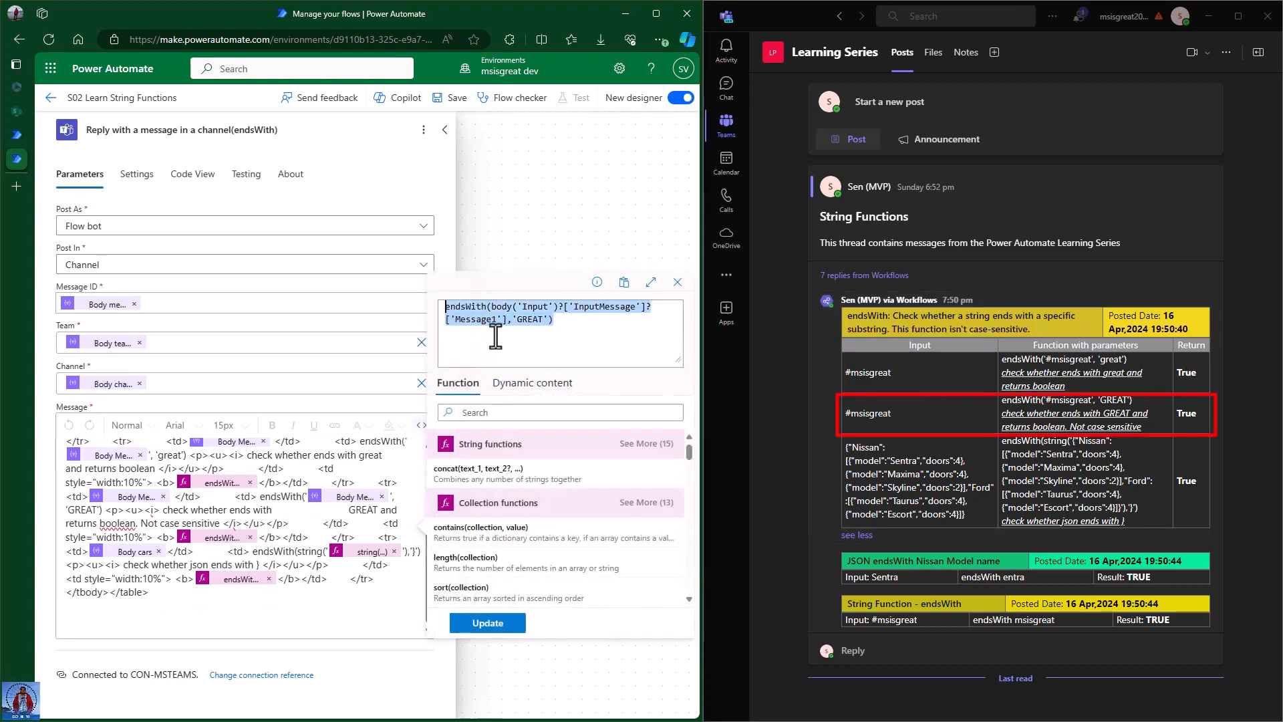
{"action": "left_click", "coordinate": [594, 340]}
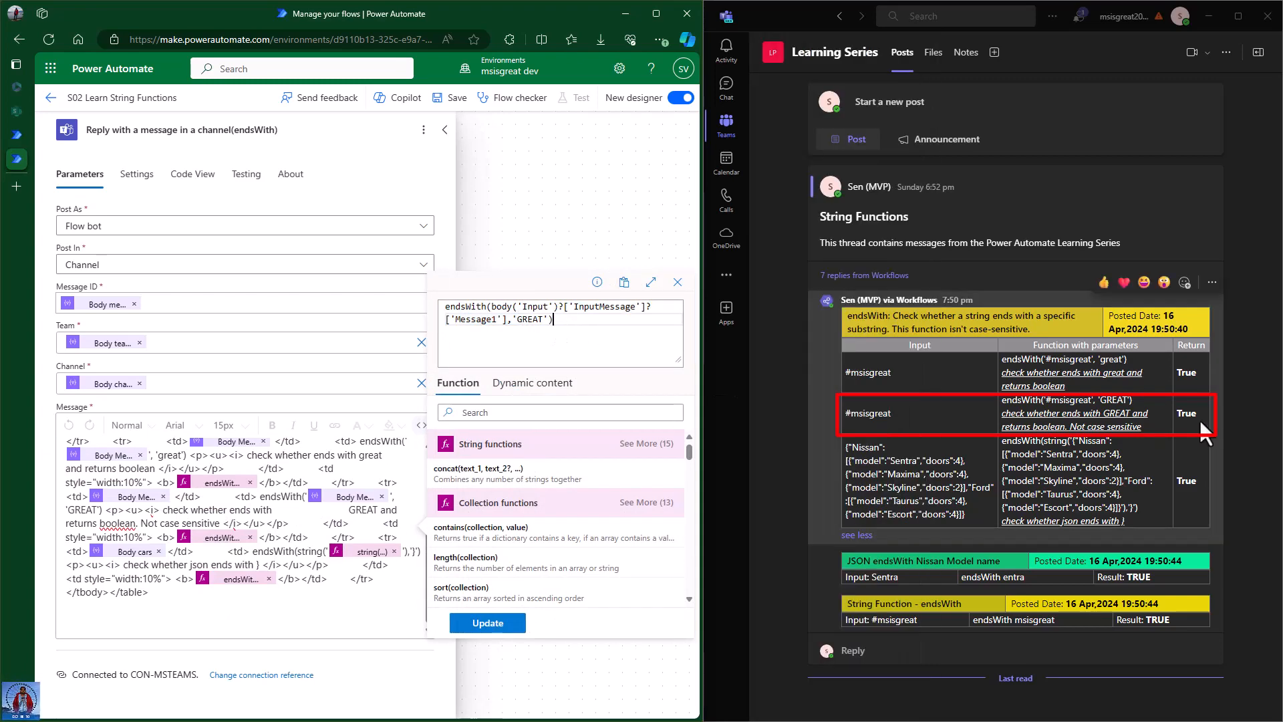
{"action": "left_click", "coordinate": [328, 607]}
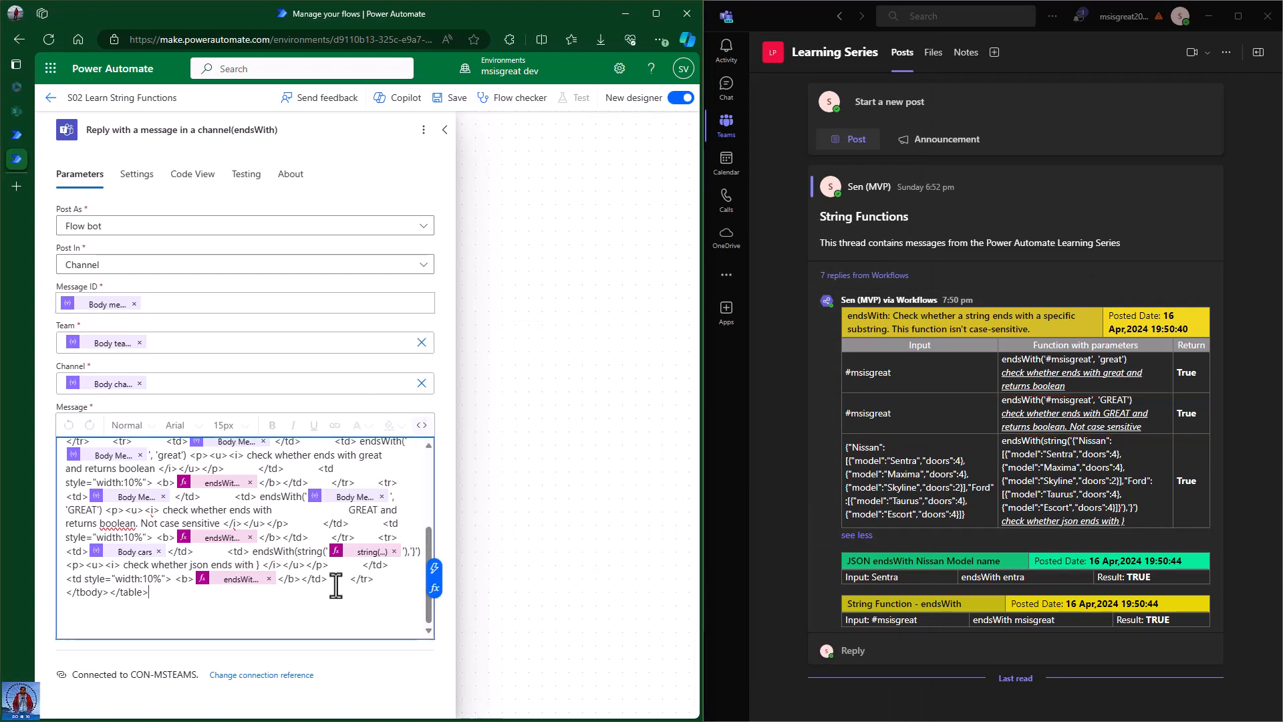
Inspect the endsWith expression that converts the cars JSON to a string and checks for a closing brace, and close the action's details
{"action": "left_click", "coordinate": [242, 580]}
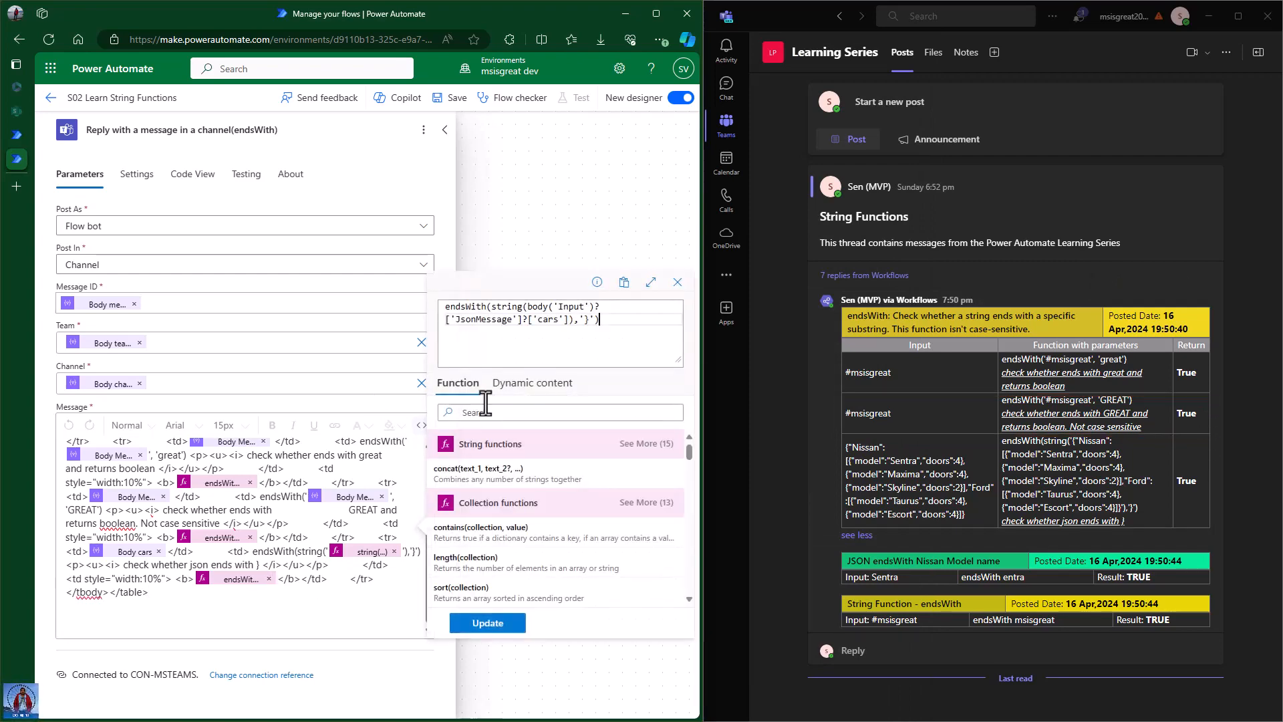
{"action": "left_click_drag", "start_coordinate": [492, 306], "coordinate": [522, 306]}
{"action": "left_click", "coordinate": [525, 306]}
{"action": "left_click_drag", "start_coordinate": [540, 308], "coordinate": [588, 324]}
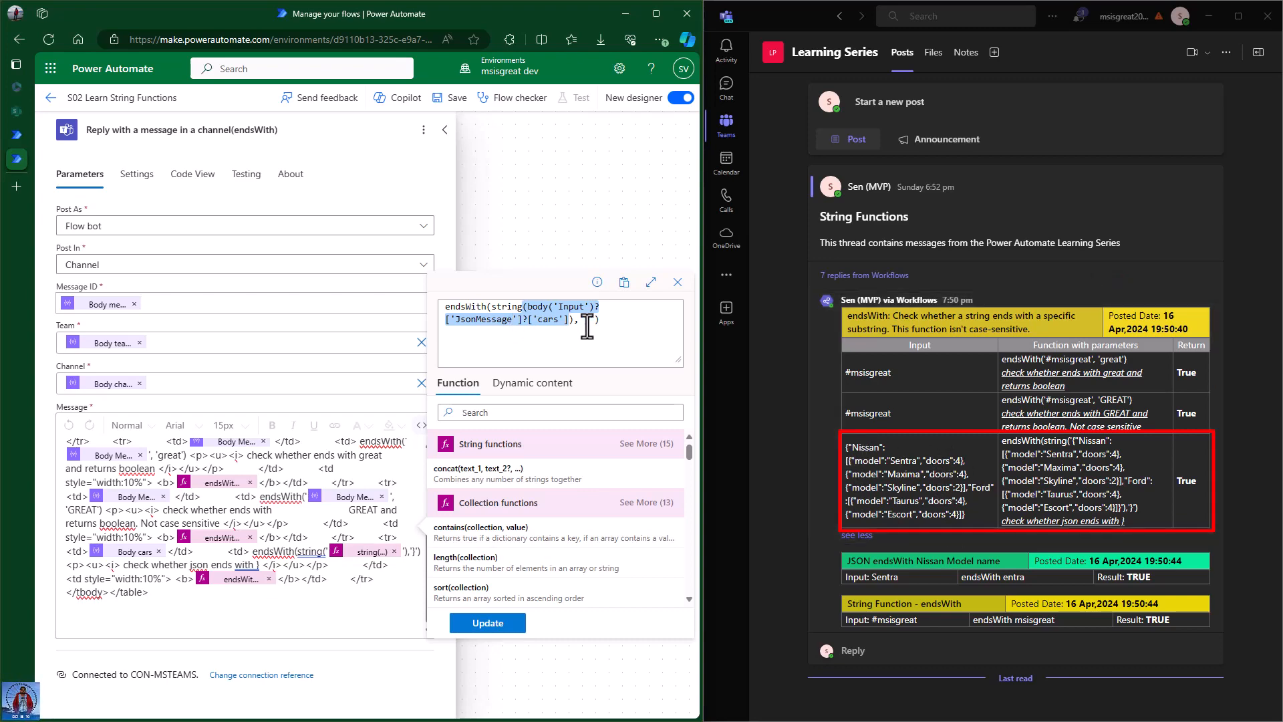
{"action": "left_click", "coordinate": [1065, 469]}
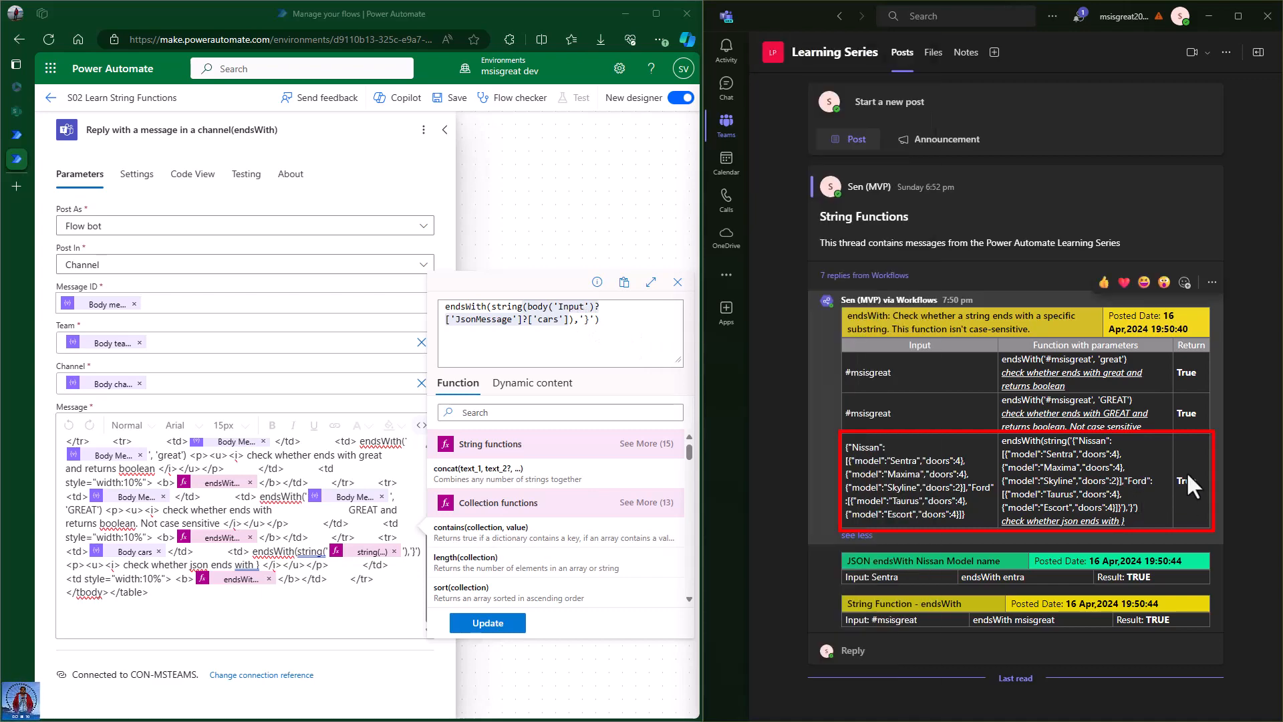
{"action": "left_click", "coordinate": [541, 229]}
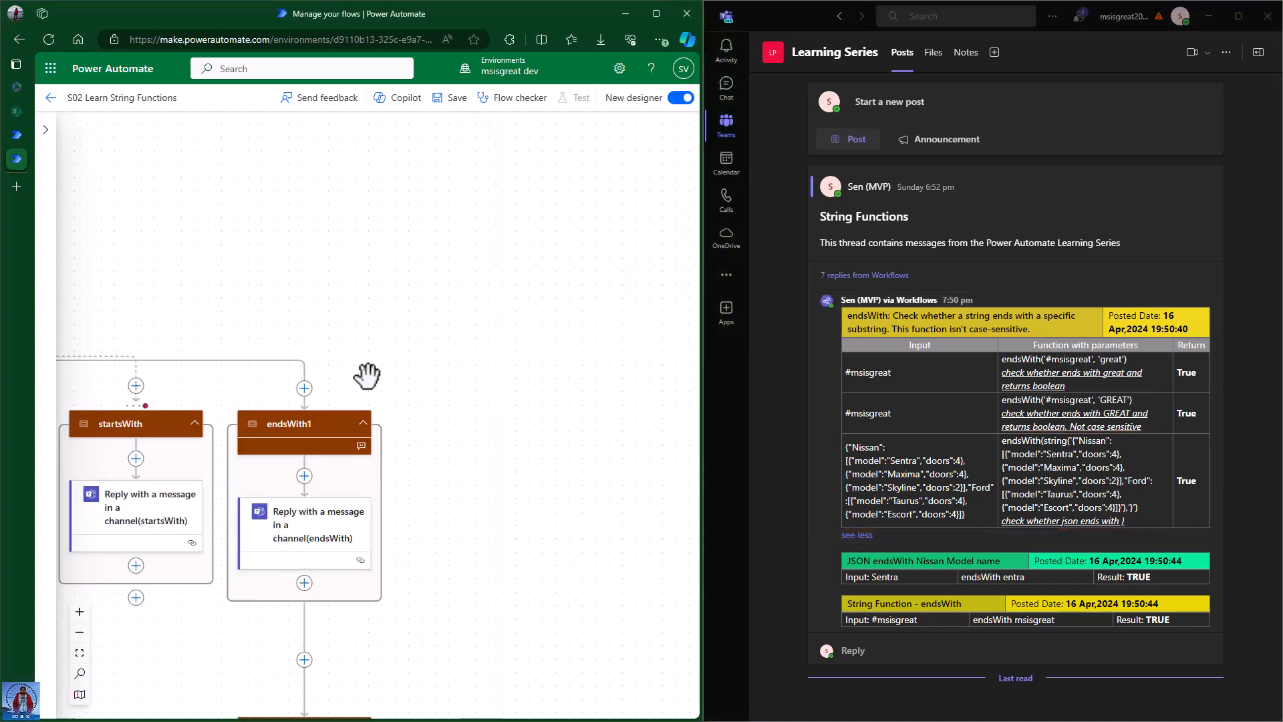
Widen the flow designer window and inspect the endsWith expression in the Condition under the endsWith - Usage scope
{"action": "left_click_drag", "start_coordinate": [295, 243], "coordinate": [432, 189]}
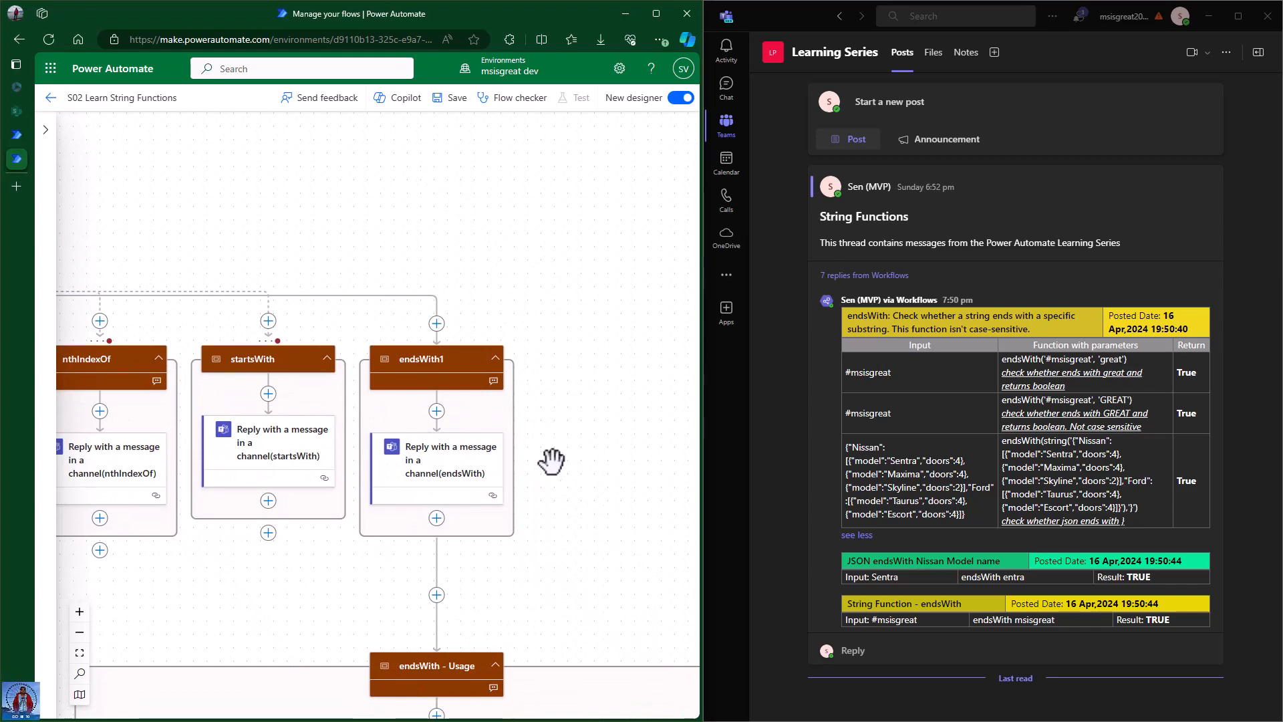
{"action": "left_click_drag", "start_coordinate": [550, 458], "coordinate": [462, 191]}
{"action": "left_click_drag", "start_coordinate": [564, 283], "coordinate": [558, 203]}
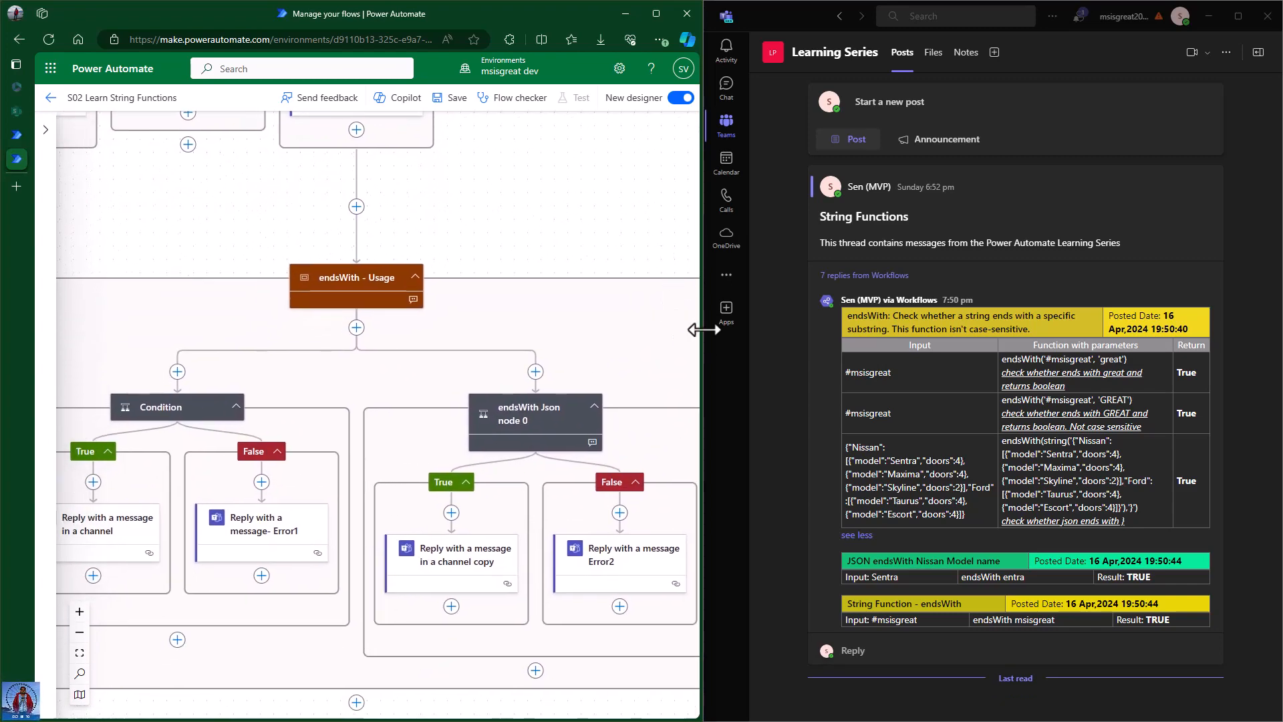
{"action": "left_click_drag", "start_coordinate": [699, 331], "coordinate": [738, 328]}
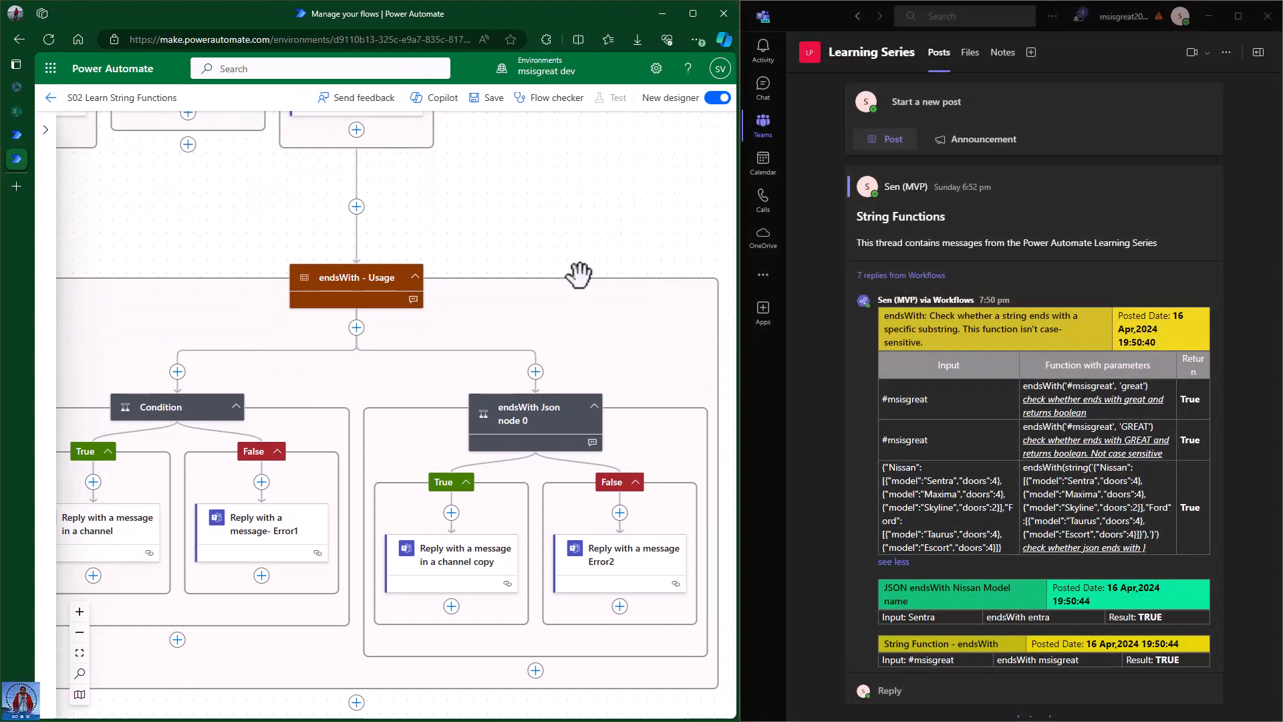
{"action": "left_click_drag", "start_coordinate": [498, 327], "coordinate": [555, 255]}
{"action": "left_click", "coordinate": [239, 331]}
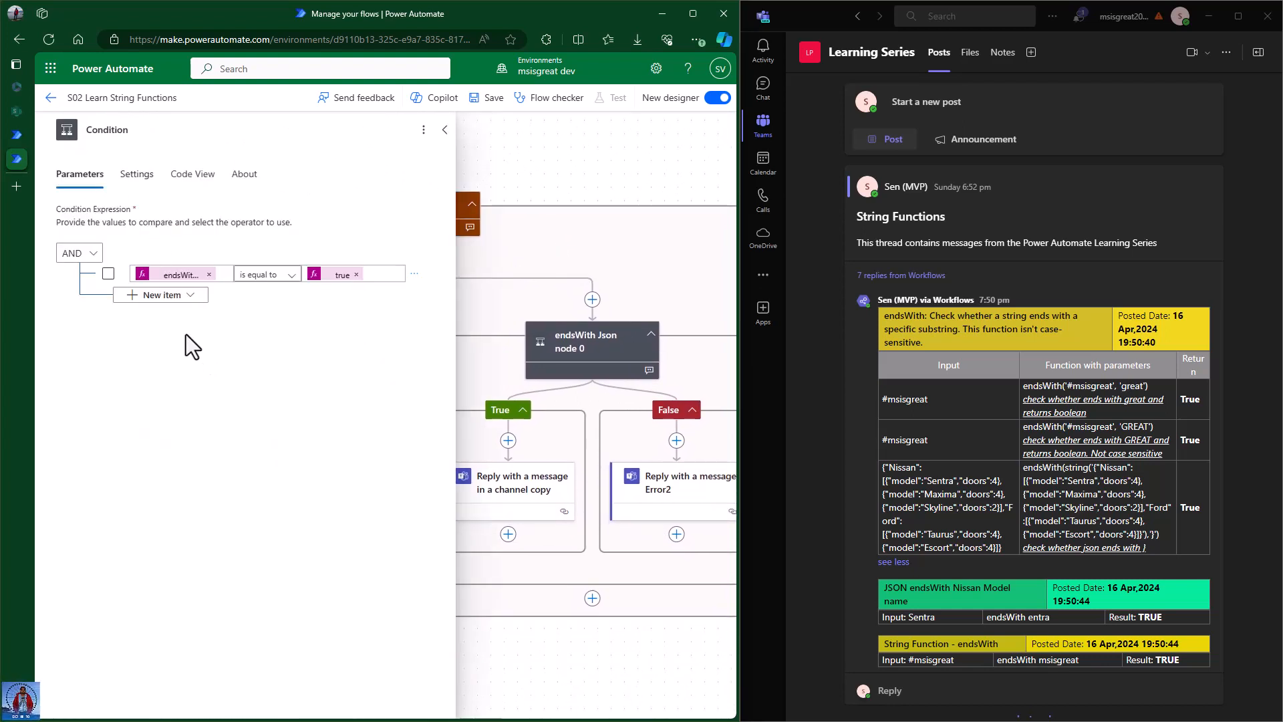
{"action": "left_click", "coordinate": [175, 276]}
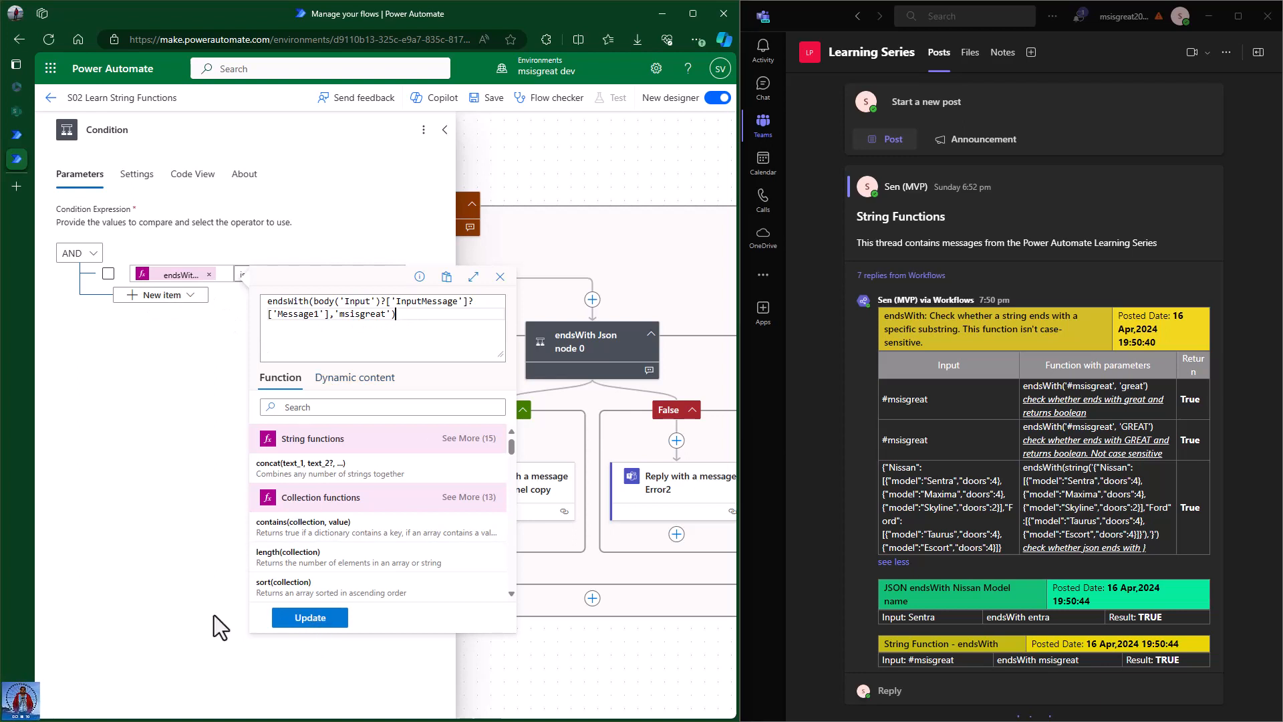
{"action": "left_click", "coordinate": [161, 393]}
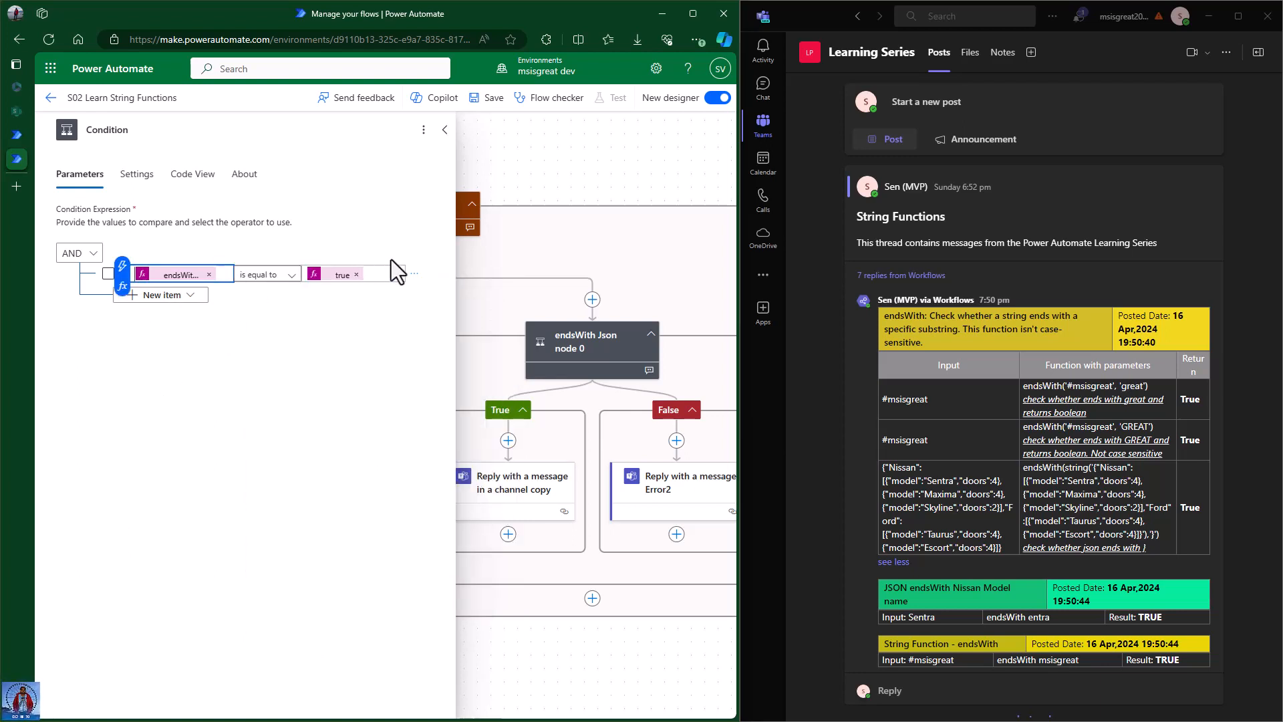
{"action": "left_click", "coordinate": [573, 249]}
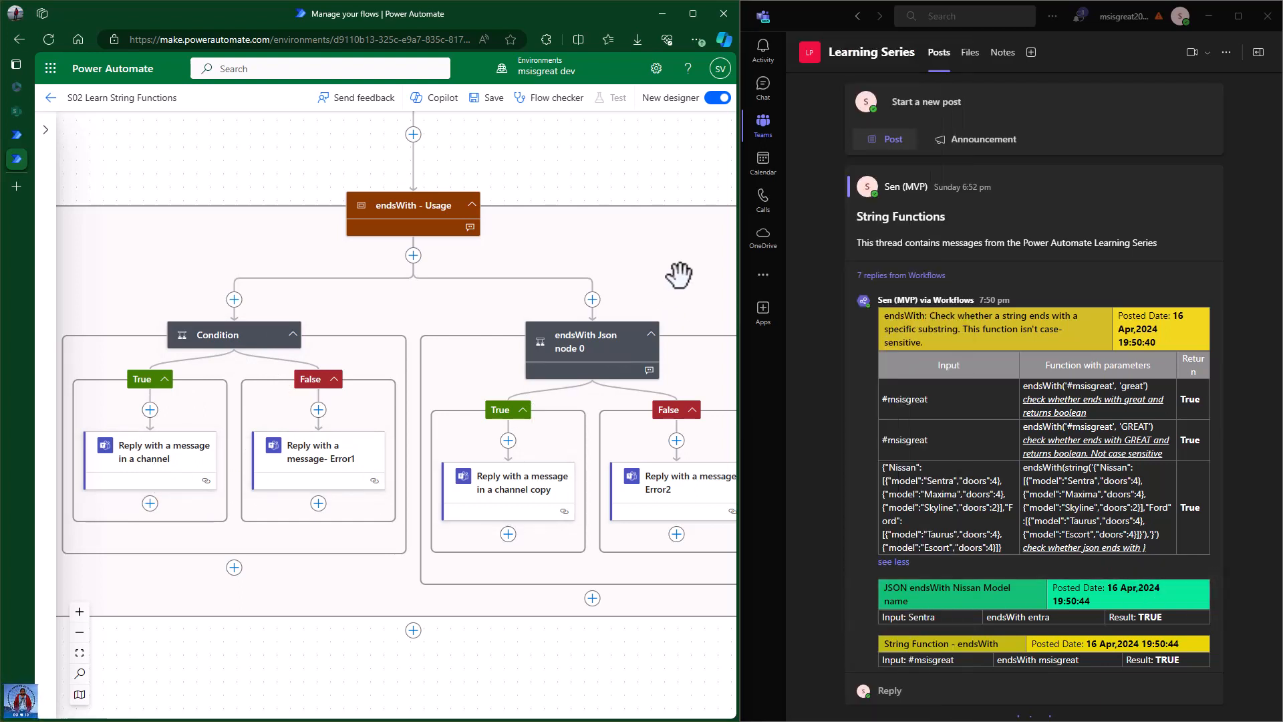
Inspect the endsWith expression in the endsWith Json node 0 condition, including its path to the first Nissan model, and close the condition's details
{"action": "left_click_drag", "start_coordinate": [679, 275], "coordinate": [546, 266]}
{"action": "left_click", "coordinate": [466, 339]}
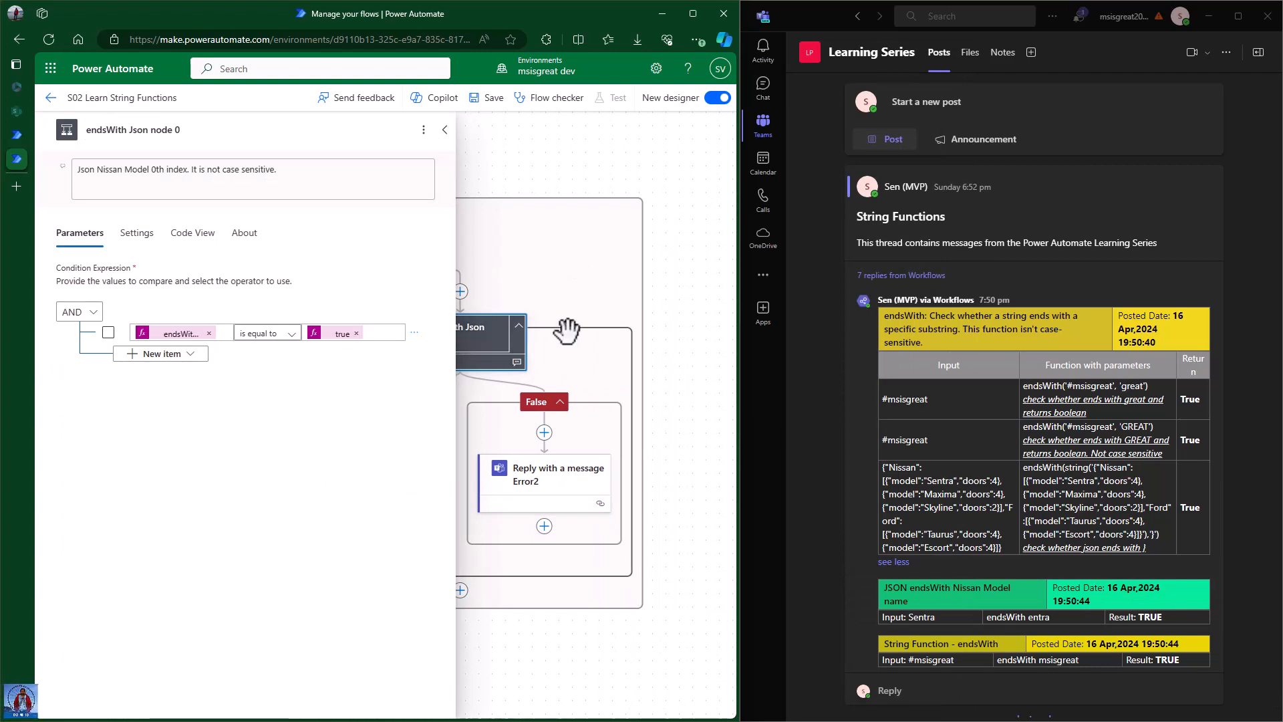
{"action": "left_click", "coordinate": [179, 333]}
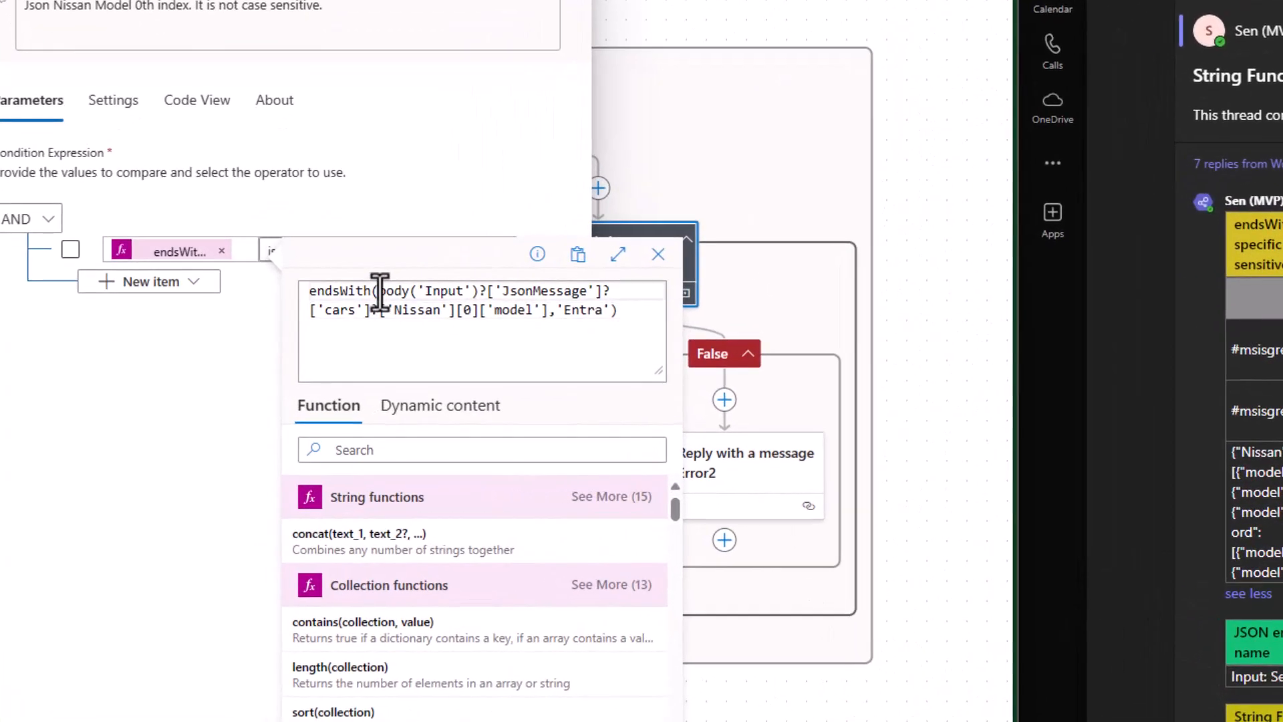
{"action": "left_click_drag", "start_coordinate": [379, 292], "coordinate": [548, 309]}
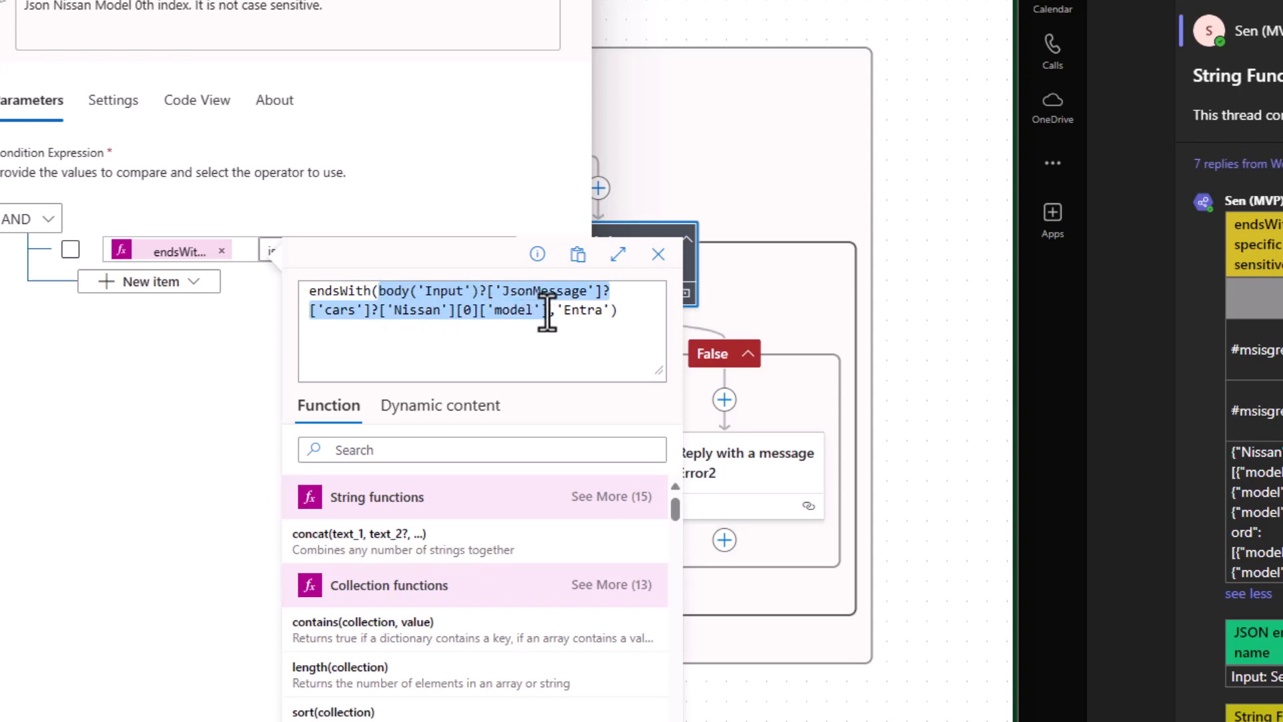
{"action": "left_click", "coordinate": [497, 294]}
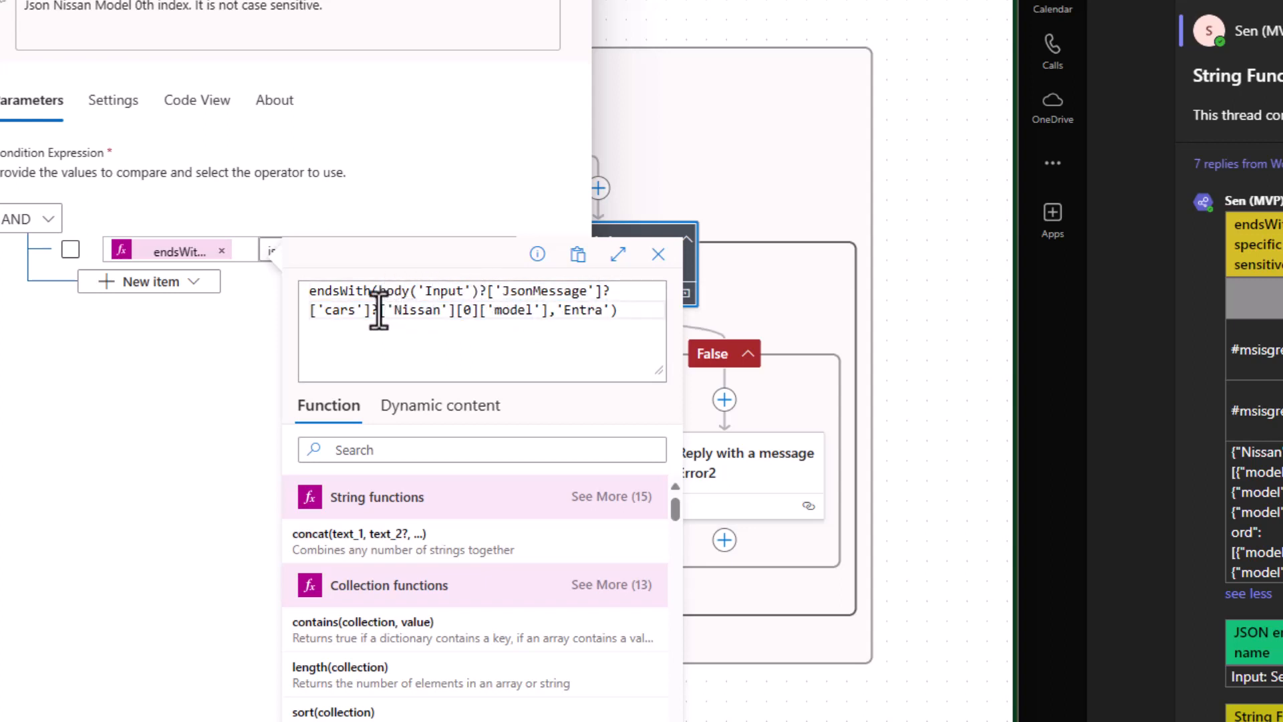
{"action": "left_click_drag", "start_coordinate": [379, 309], "coordinate": [454, 313]}
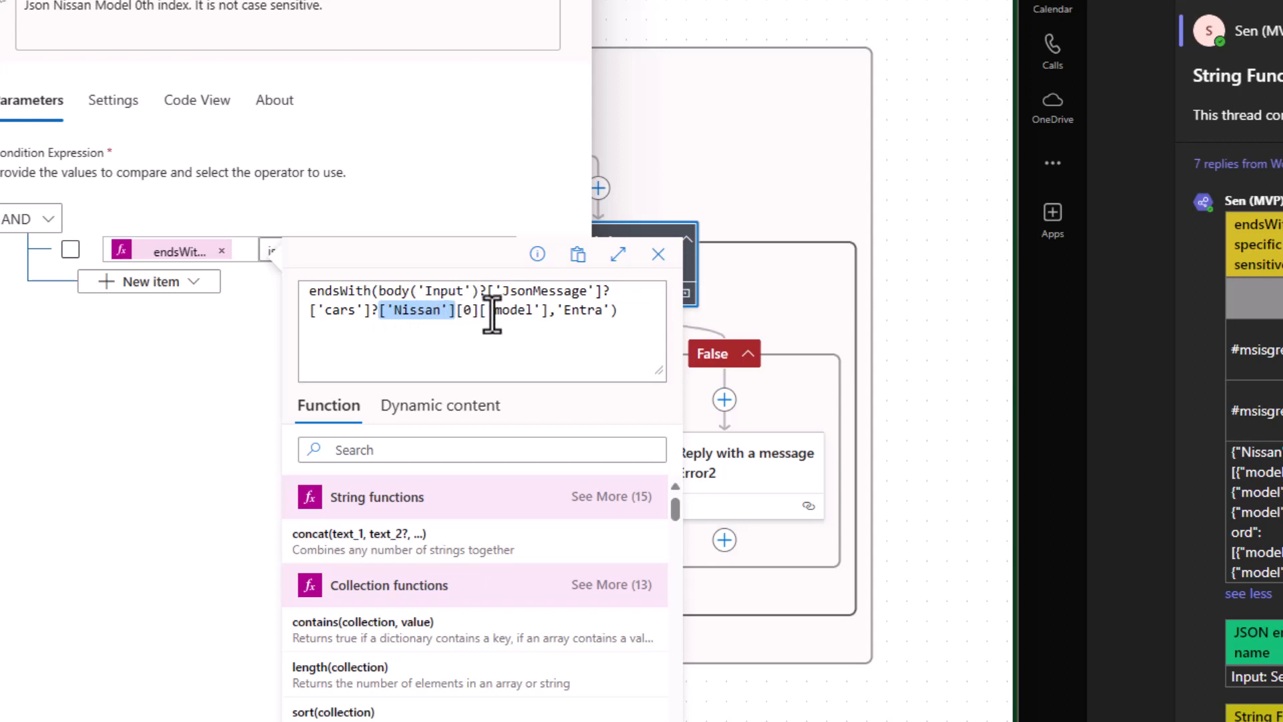
{"action": "left_click", "coordinate": [475, 320]}
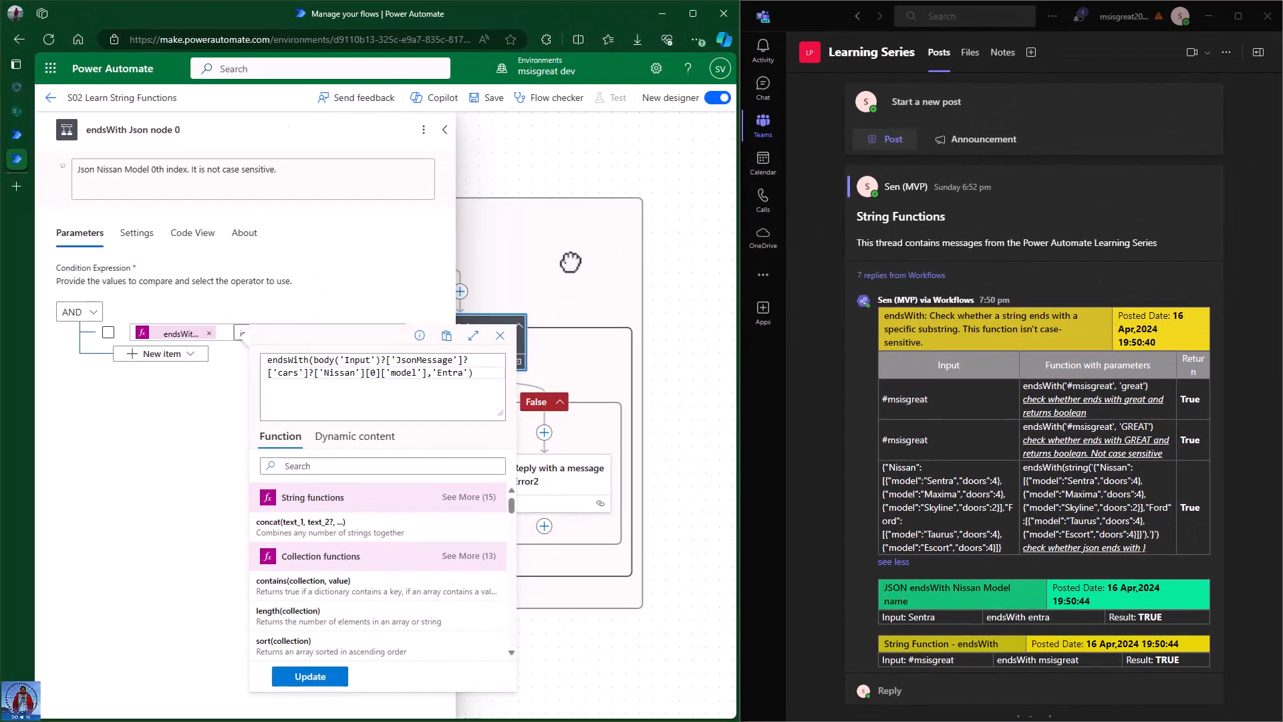
{"action": "left_click", "coordinate": [633, 223]}
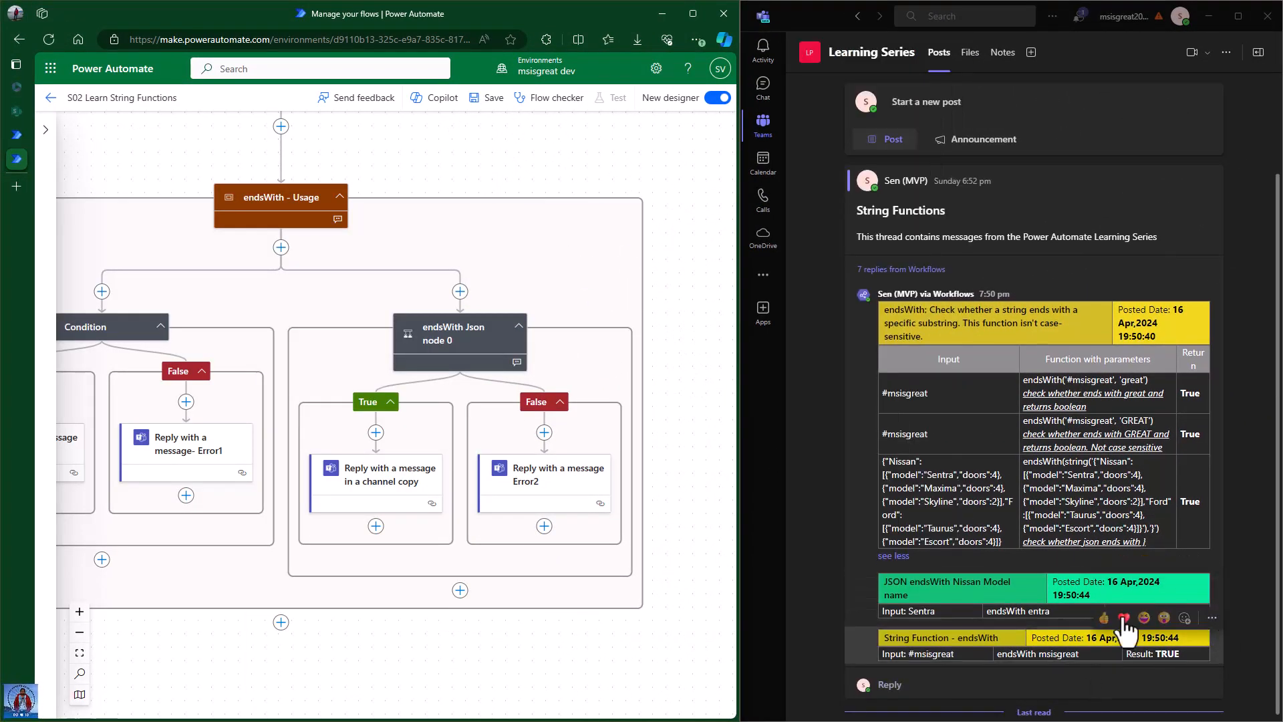
Replace the text 'msisgreat' with 456 in the endsWith expression of the Condition under endsWith - Usage, and close its details
{"action": "left_click", "coordinate": [475, 338]}
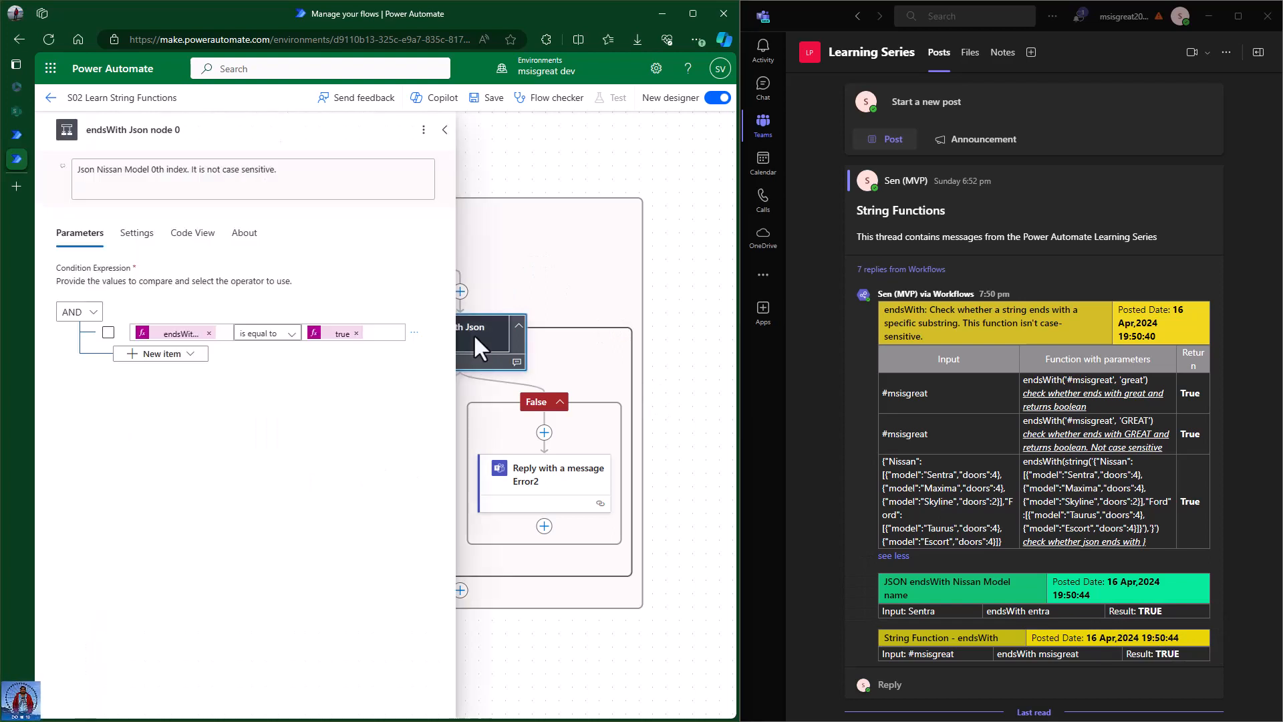
{"action": "left_click", "coordinate": [572, 239]}
{"action": "left_click_drag", "start_coordinate": [237, 288], "coordinate": [446, 283]}
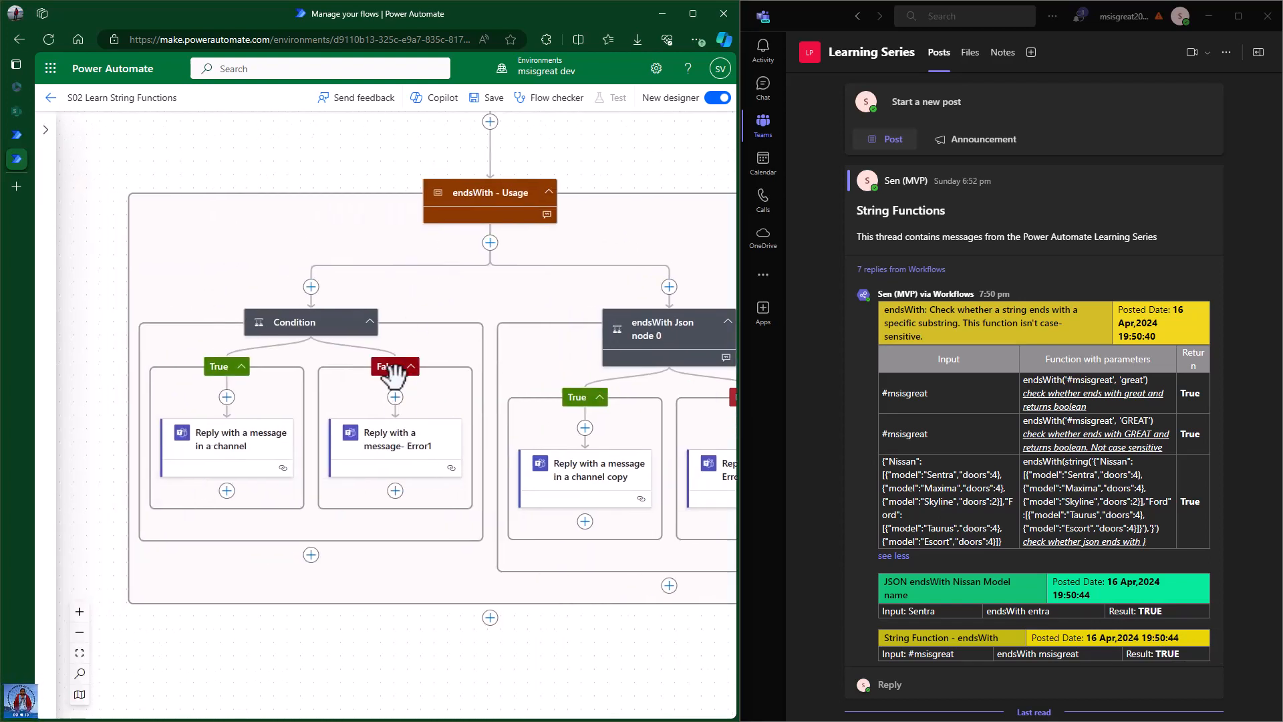
{"action": "left_click", "coordinate": [311, 323]}
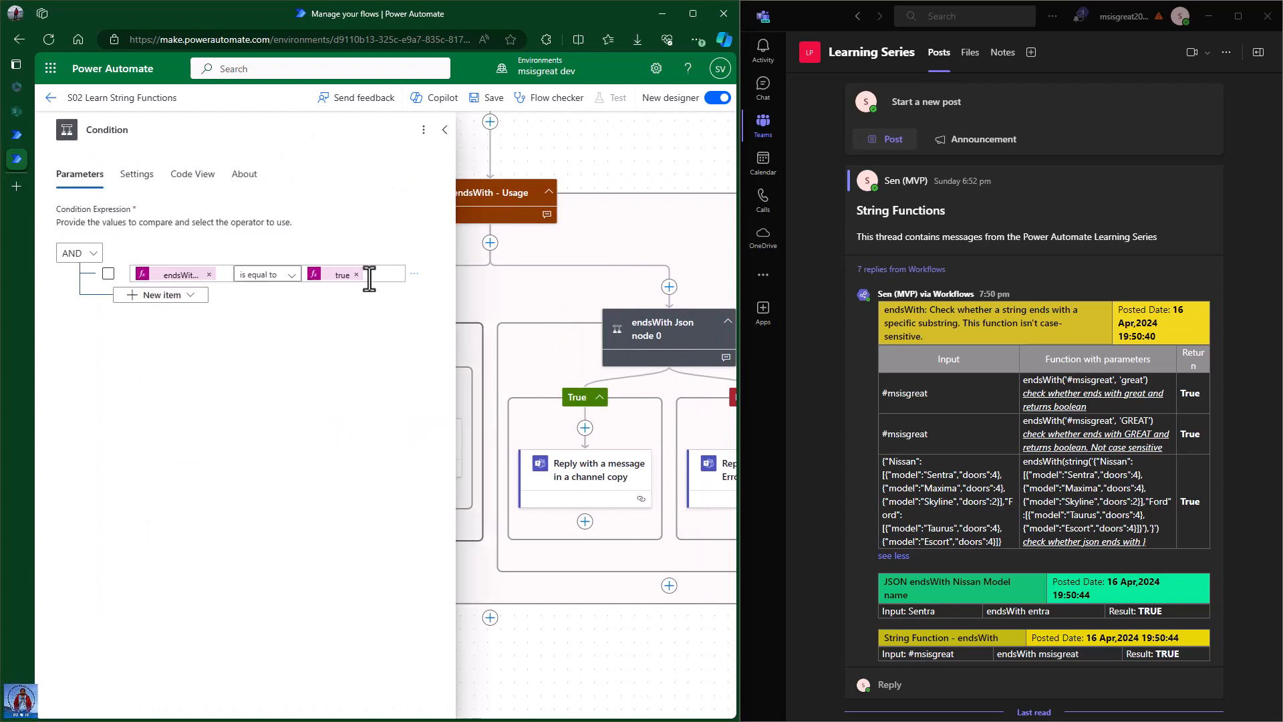
{"action": "left_click", "coordinate": [179, 275]}
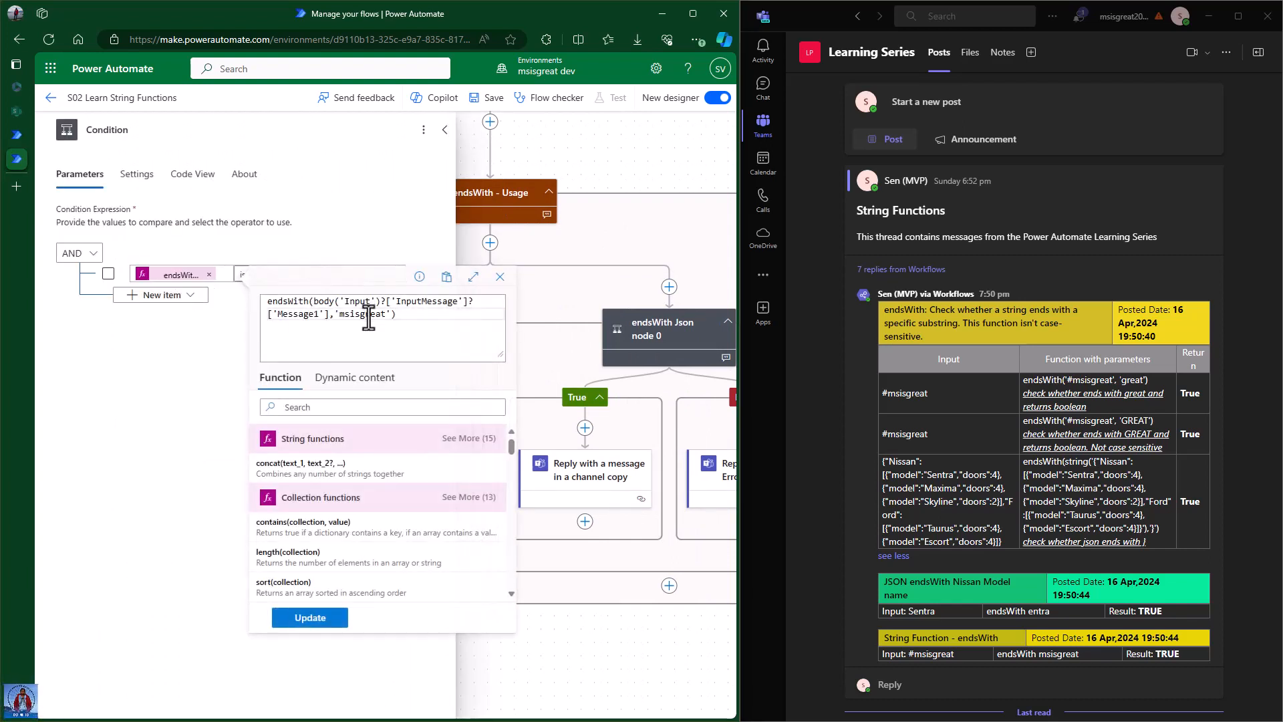
{"action": "double_click", "coordinate": [347, 314]}
{"action": "type", "text": "456"}
{"action": "left_click", "coordinate": [310, 618]}
{"action": "left_click", "coordinate": [234, 351]}
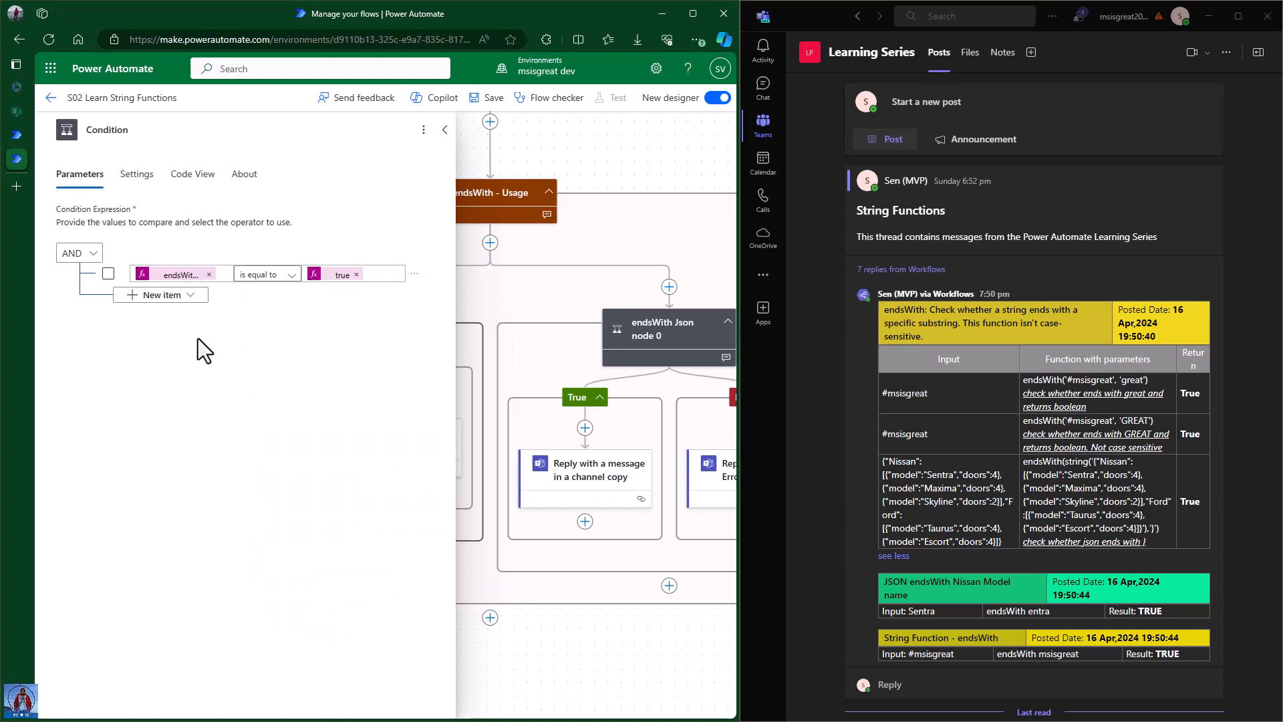
{"action": "left_click", "coordinate": [581, 142]}
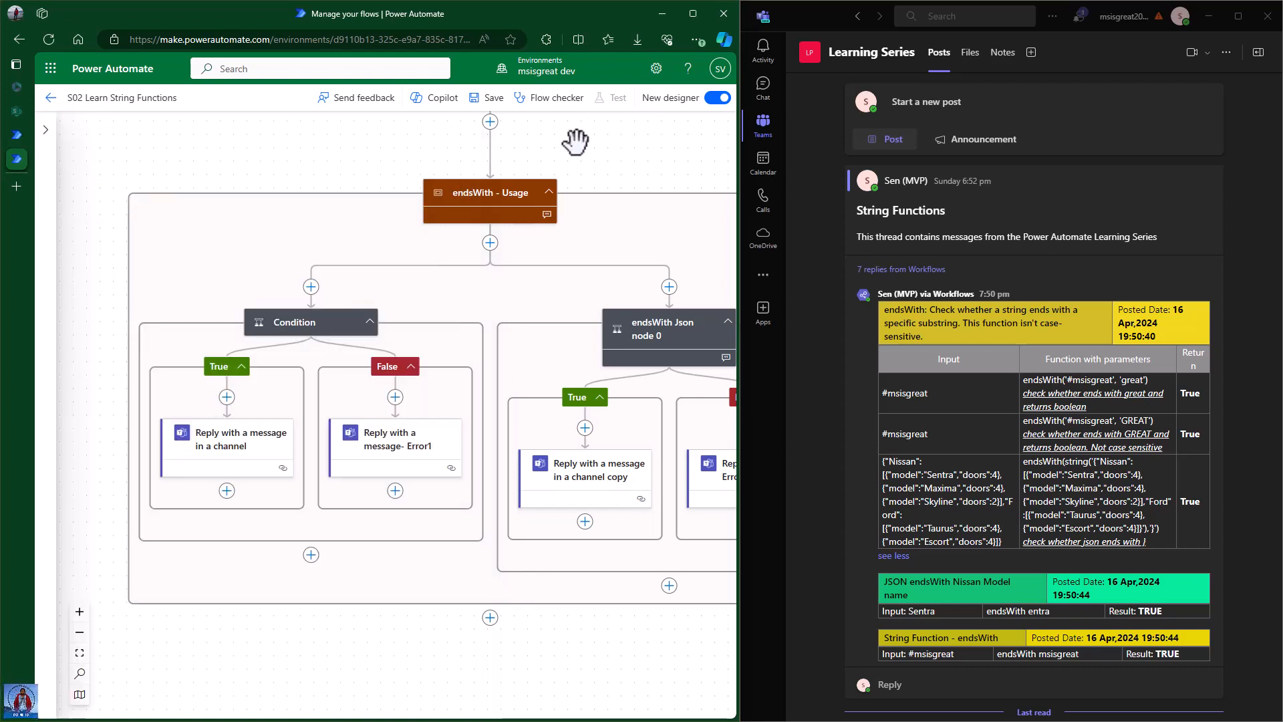
Save the flow and dismiss the notification
{"action": "left_click", "coordinate": [485, 99]}
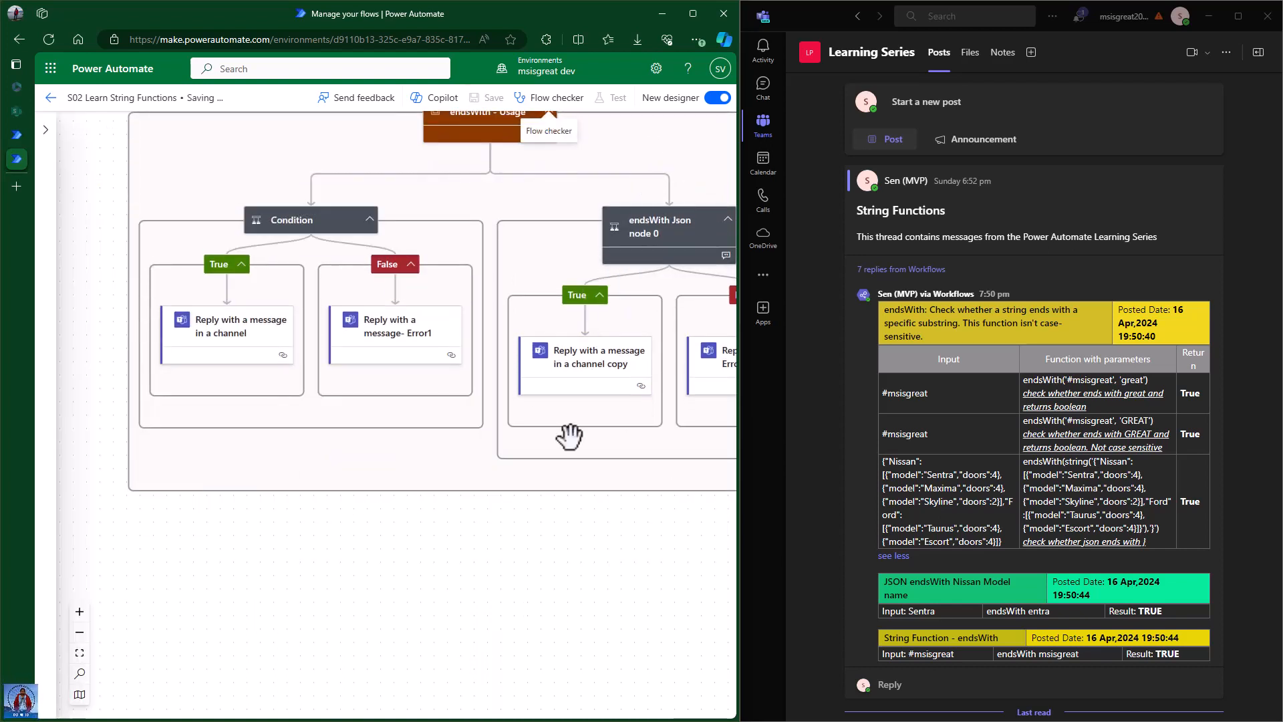
{"action": "left_click_drag", "start_coordinate": [612, 558], "coordinate": [571, 613]}
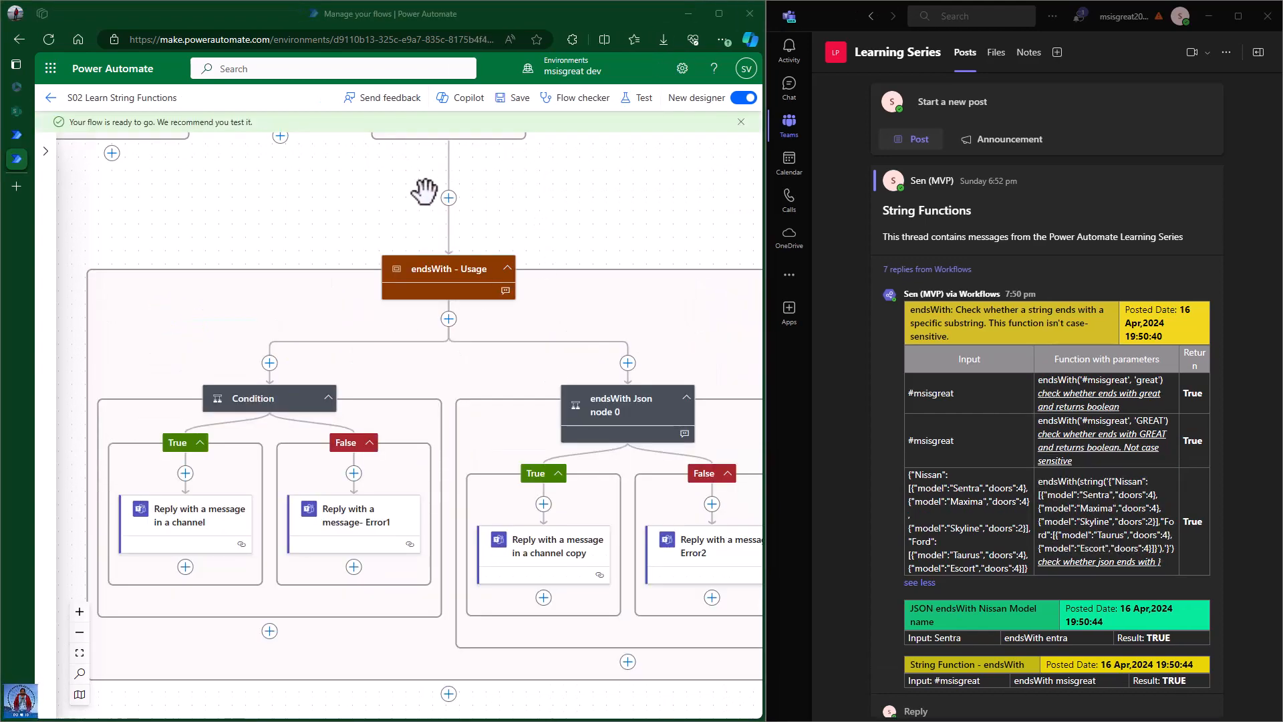
{"action": "left_click", "coordinate": [750, 122]}
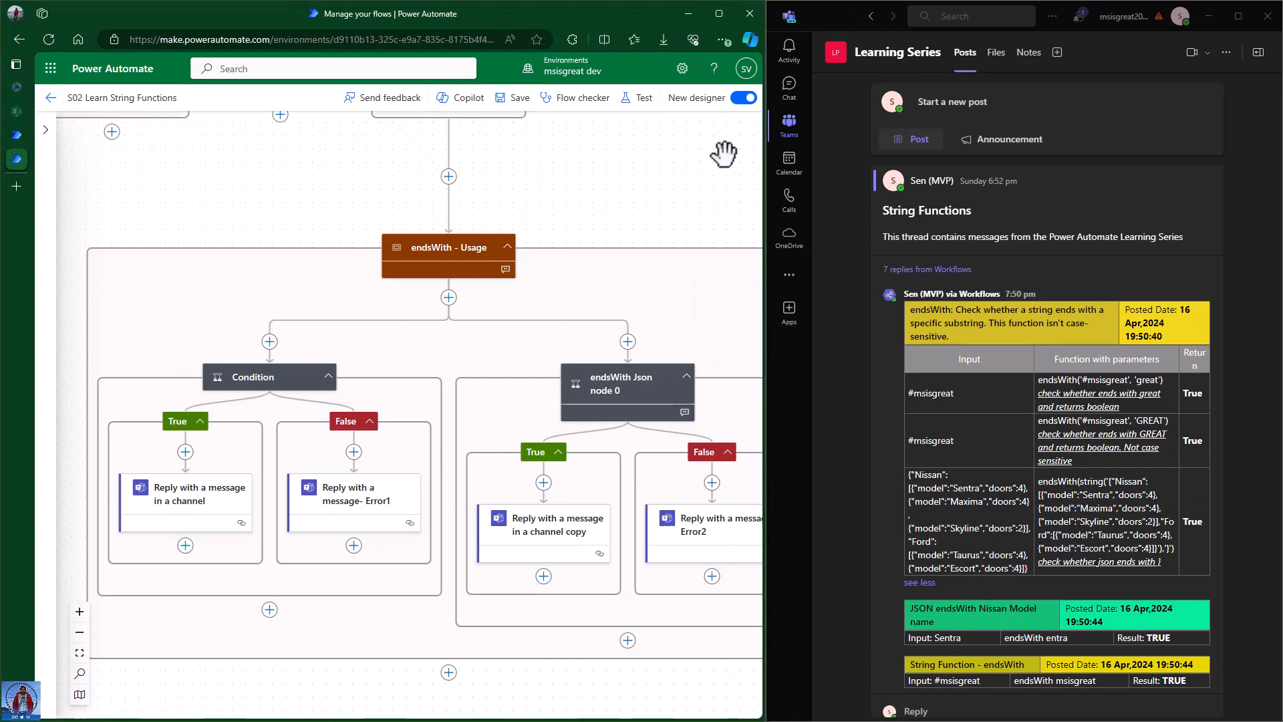
Test the flow manually, run it, and close the run dialog
{"action": "left_click", "coordinate": [641, 97]}
{"action": "left_click", "coordinate": [550, 131]}
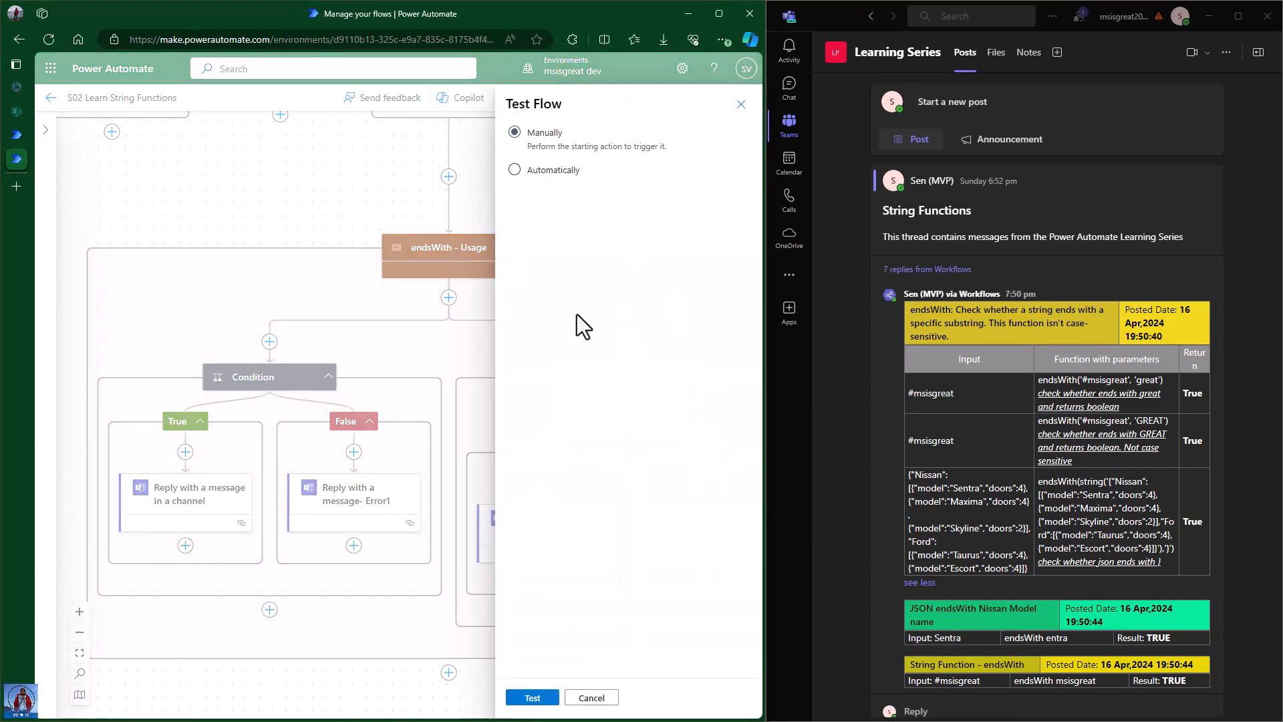
{"action": "left_click", "coordinate": [531, 697]}
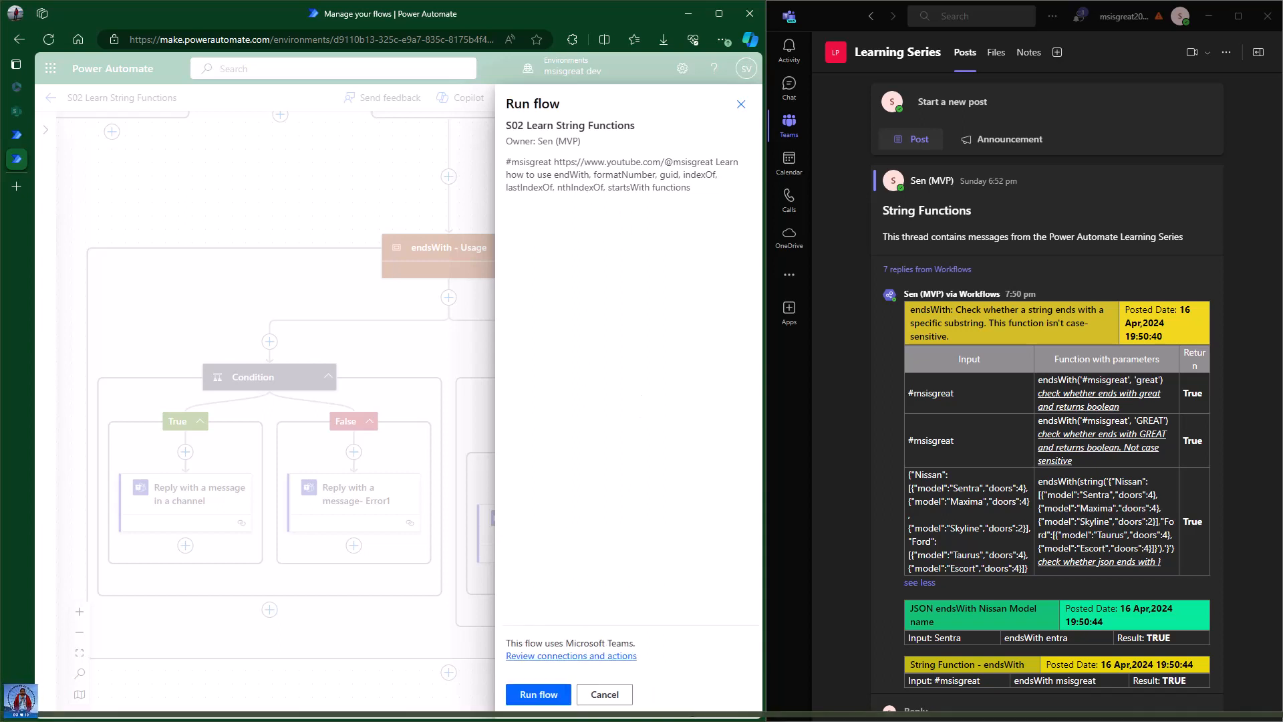
{"action": "left_click", "coordinate": [541, 694]}
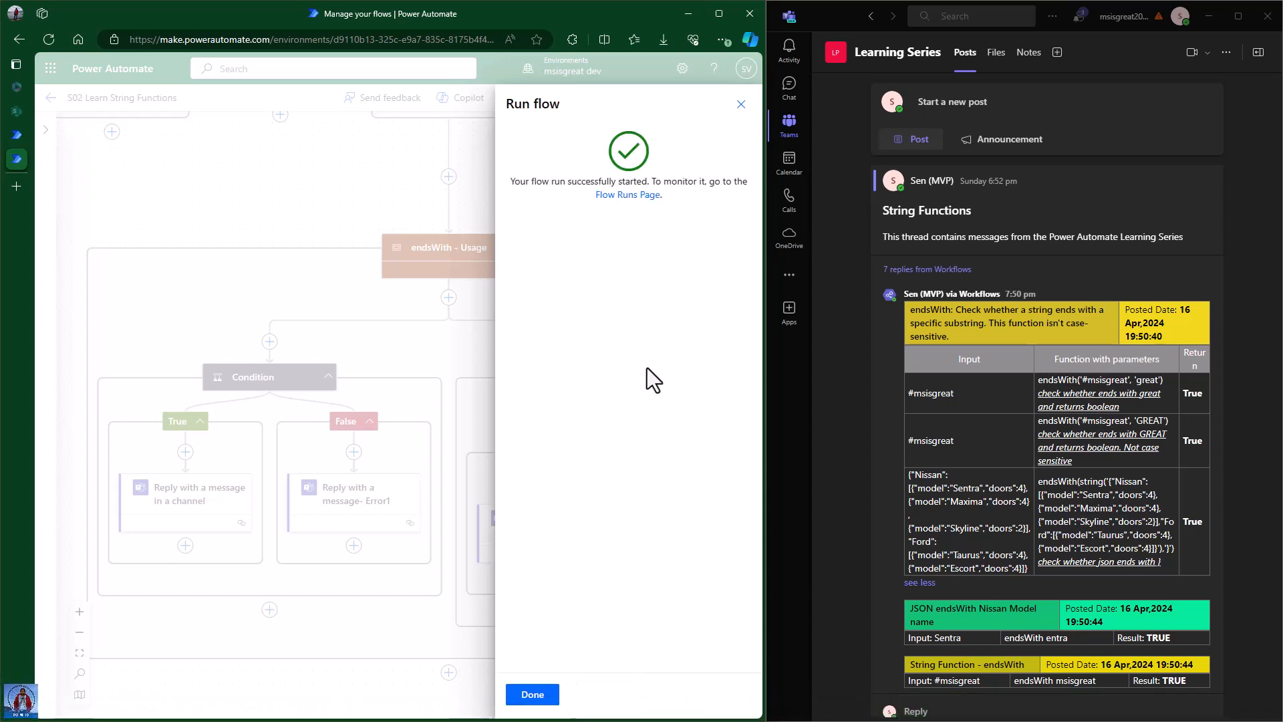
{"action": "left_click", "coordinate": [543, 689]}
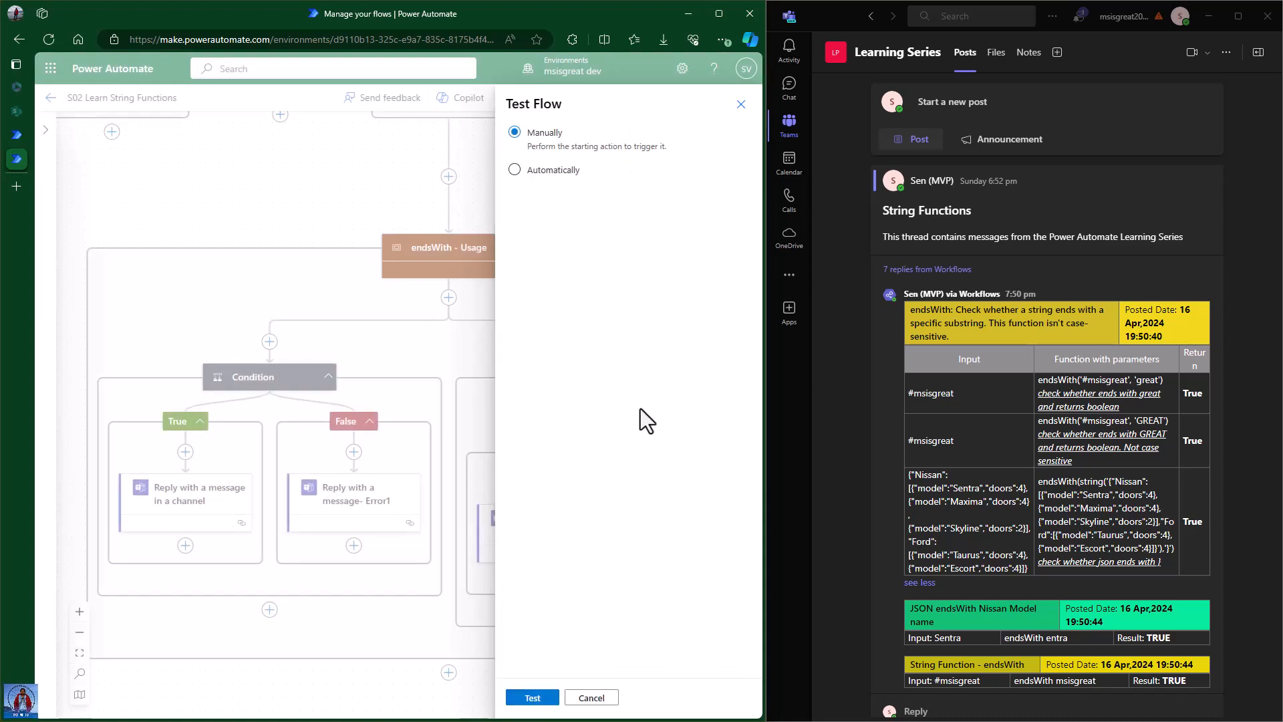
{"action": "left_click", "coordinate": [352, 175]}
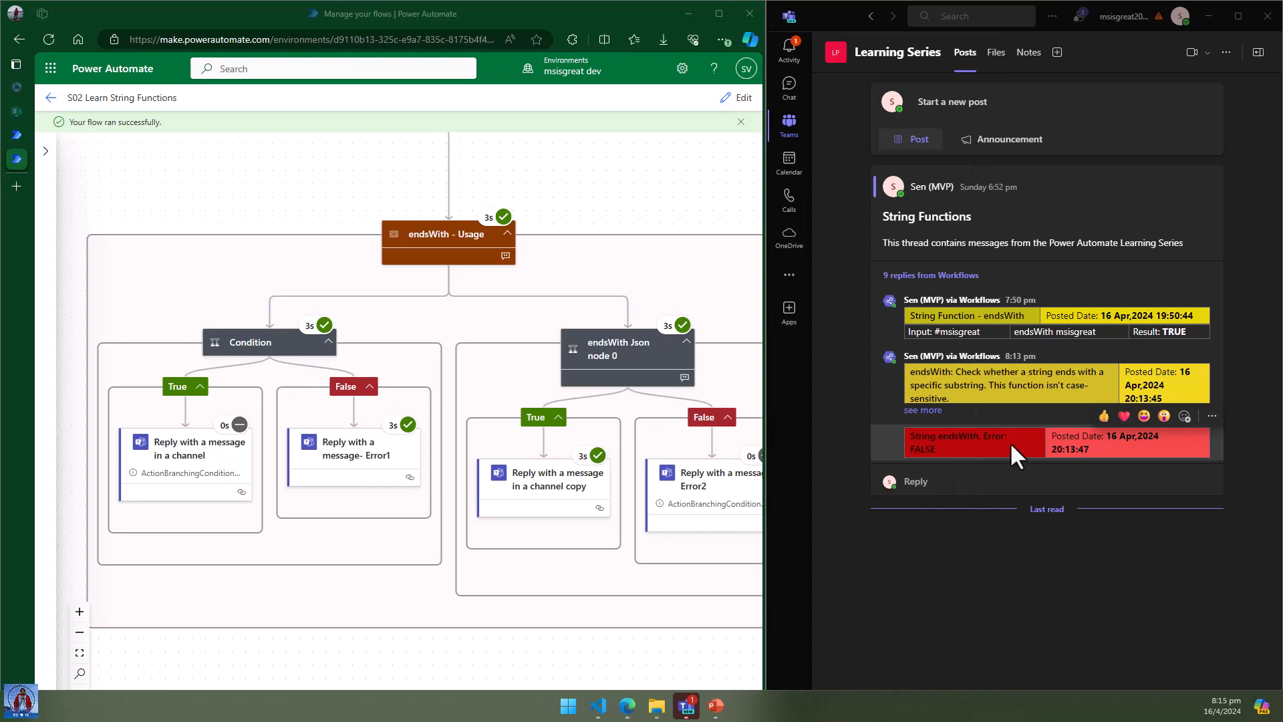
Reopen the Learning Series channel in Teams and compare its new replies with the branches executed under both endsWith conditions
{"action": "left_click", "coordinate": [788, 128]}
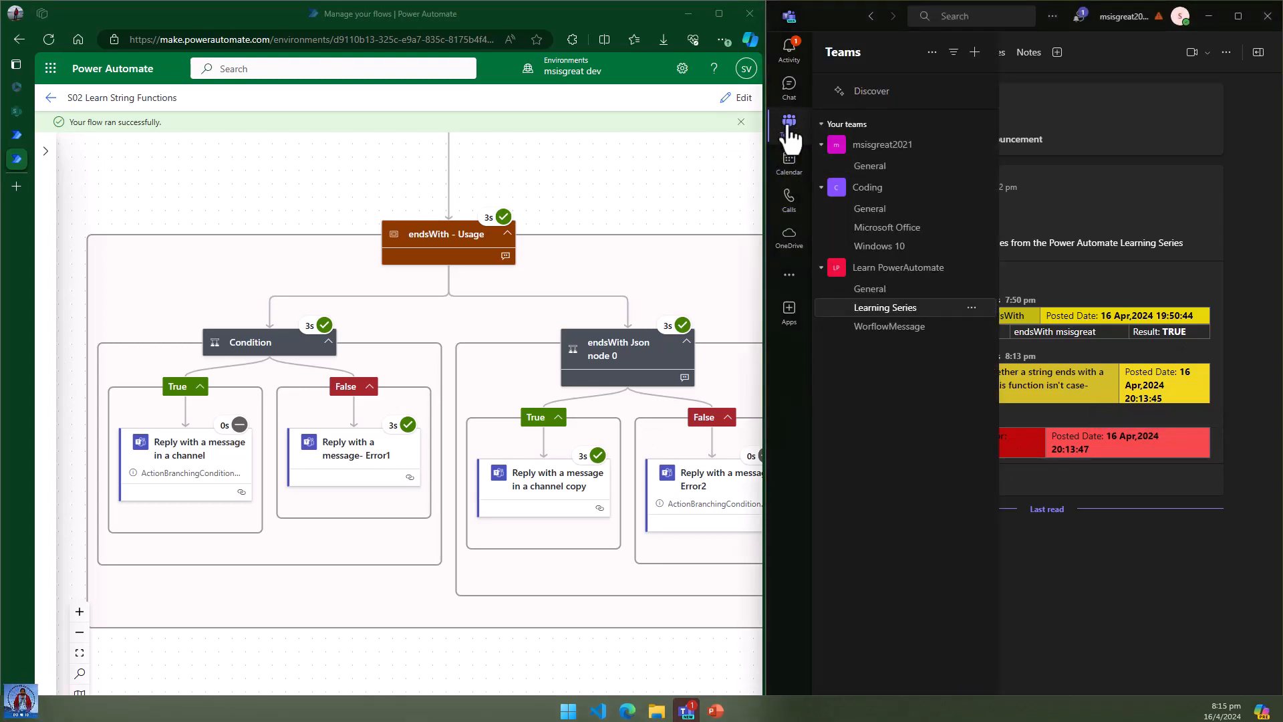
{"action": "left_click", "coordinate": [910, 309]}
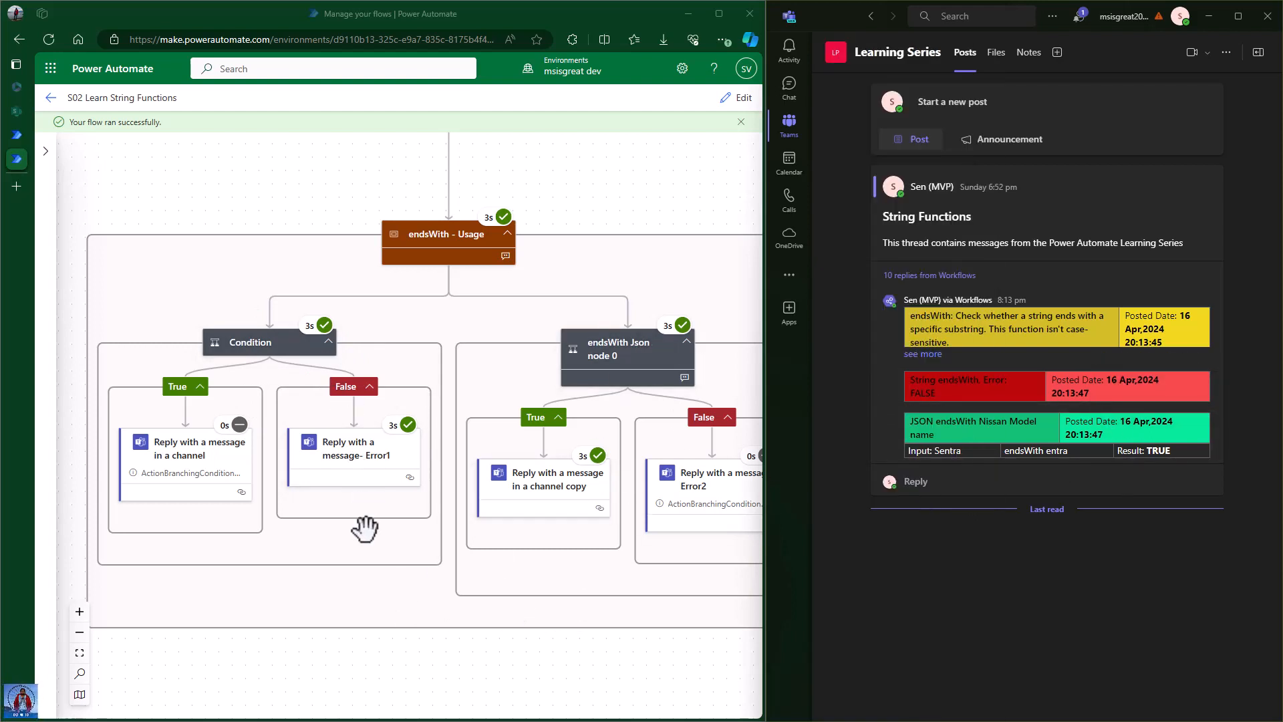
{"action": "left_click", "coordinate": [341, 544]}
{"action": "left_click_drag", "start_coordinate": [341, 545], "coordinate": [308, 542]}
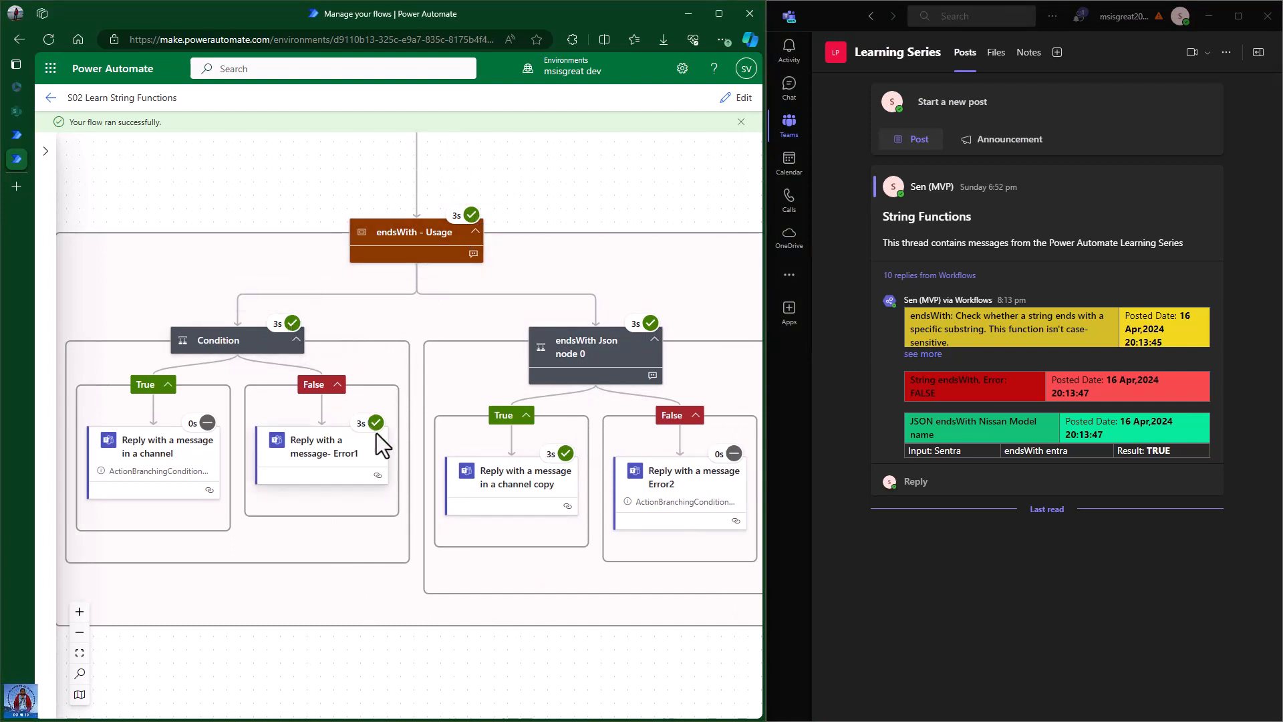
{"action": "left_click_drag", "start_coordinate": [616, 564], "coordinate": [547, 573]}
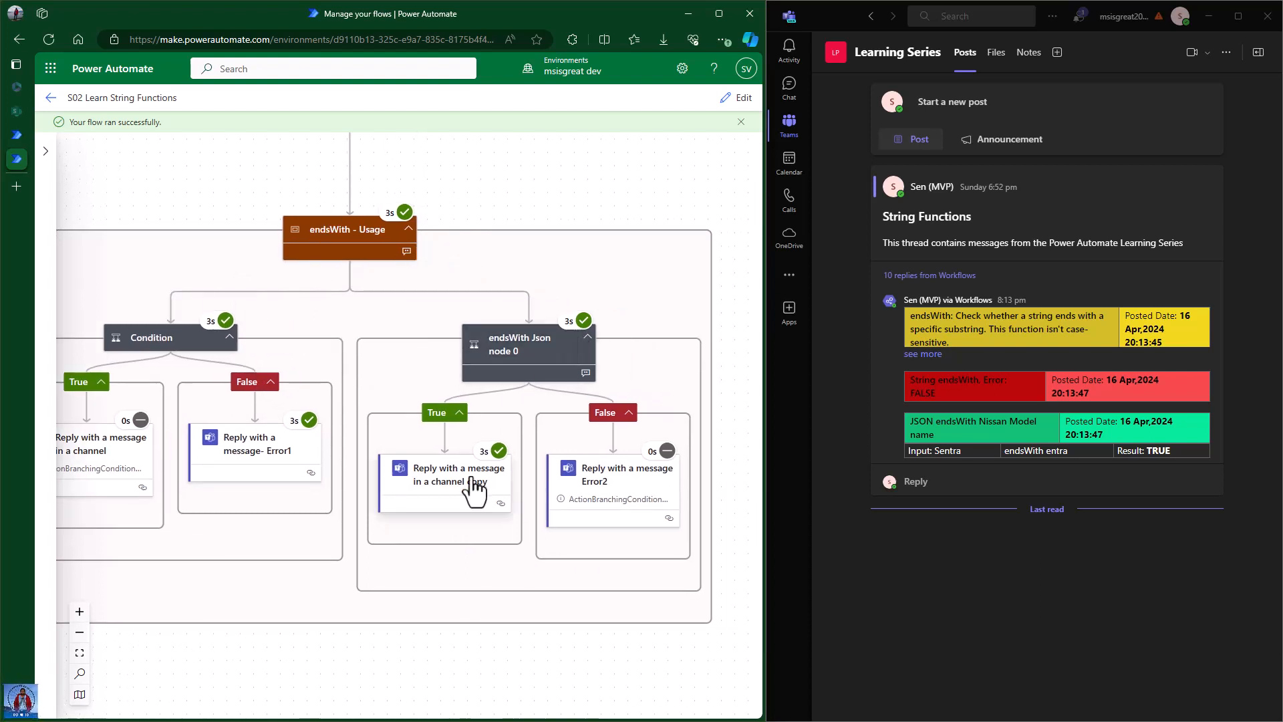
{"action": "left_click_drag", "start_coordinate": [239, 542], "coordinate": [341, 542]}
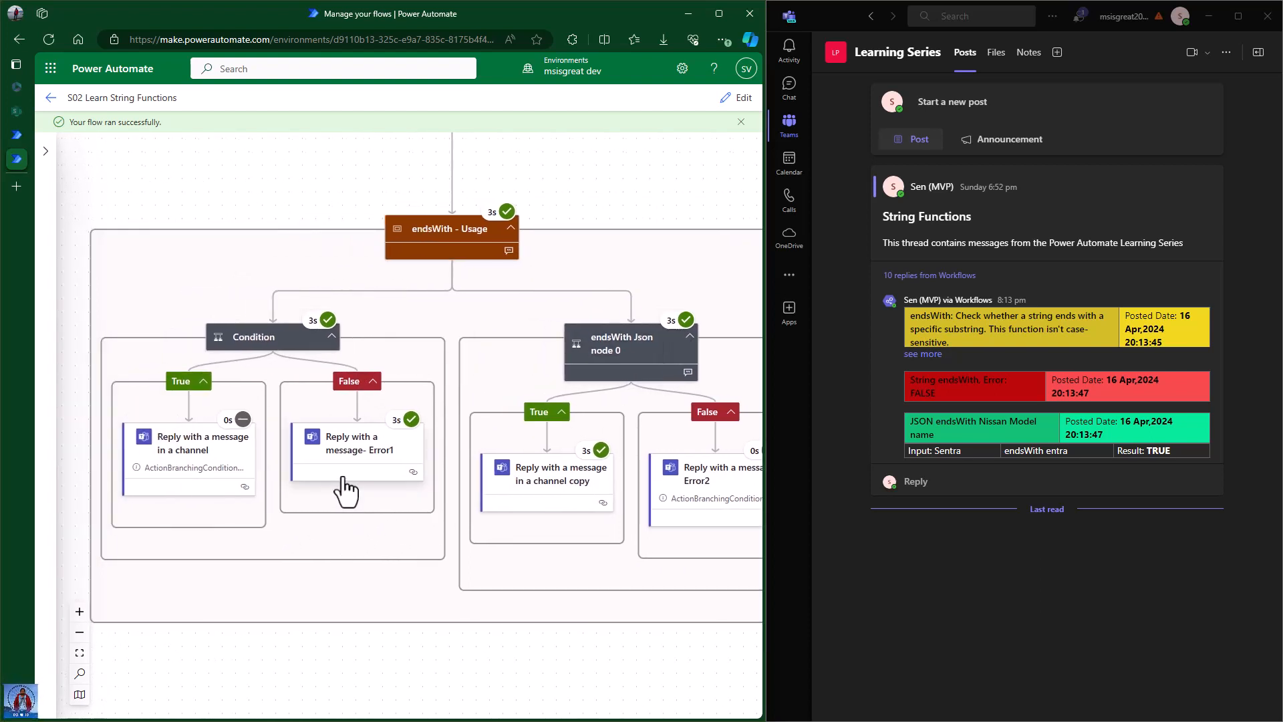
Inspect the run details of the Reply with a message- Error1 action, then dismiss the notification and close the details
{"action": "left_click", "coordinate": [349, 461]}
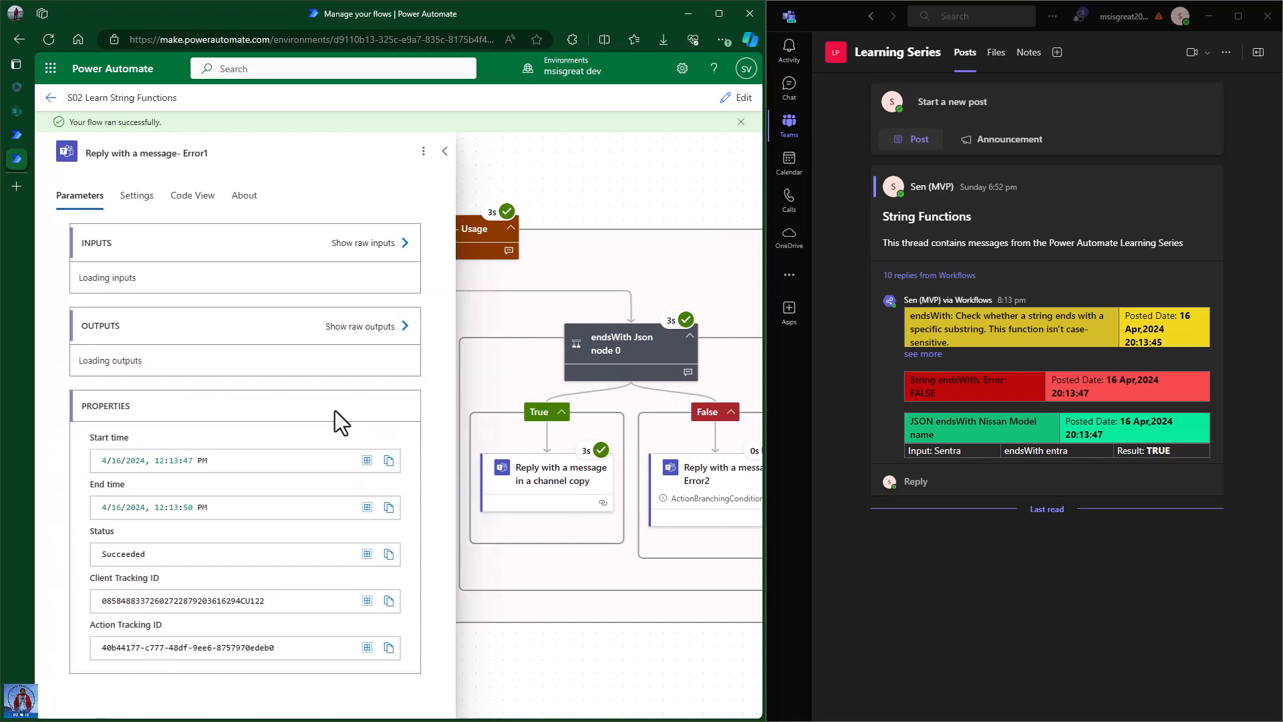
{"action": "scroll", "coordinate": [304, 367], "scroll_direction": "down", "scroll_amount": 5}
{"action": "scroll", "coordinate": [303, 367], "scroll_direction": "down", "scroll_amount": 5}
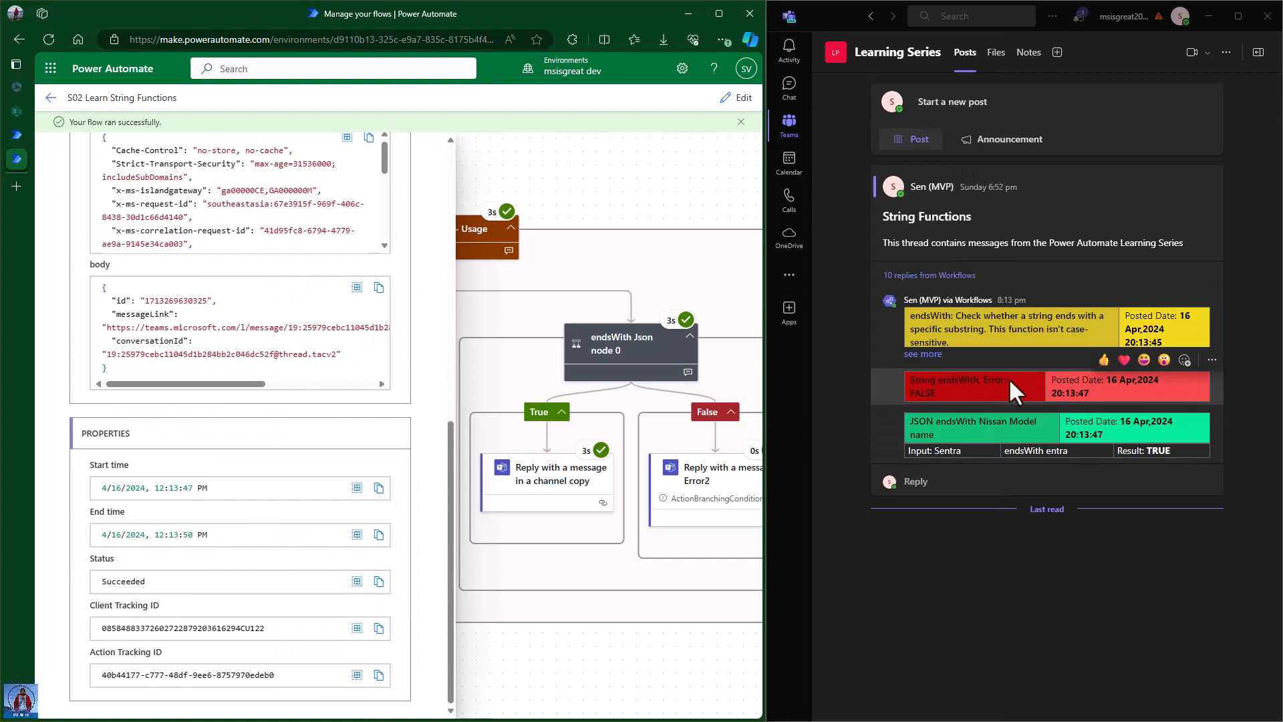
{"action": "left_click", "coordinate": [740, 121]}
{"action": "left_click", "coordinate": [631, 152]}
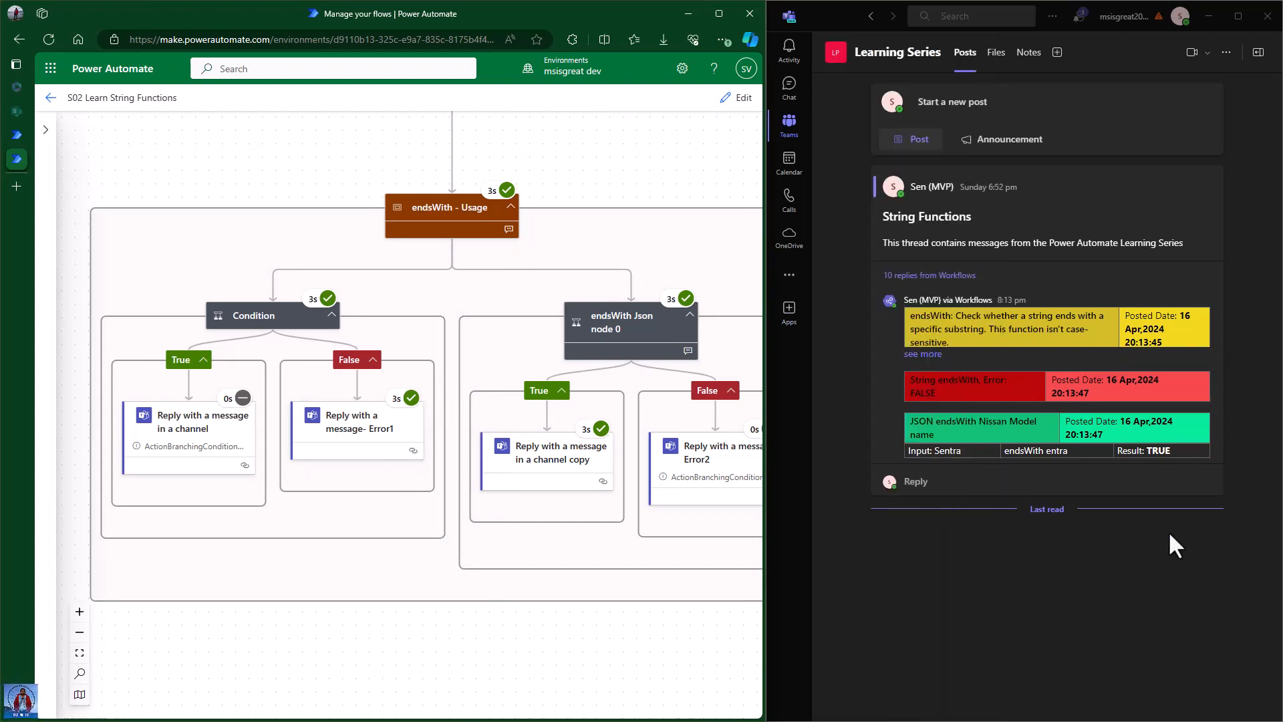
{"action": "left_click", "coordinate": [1142, 576]}
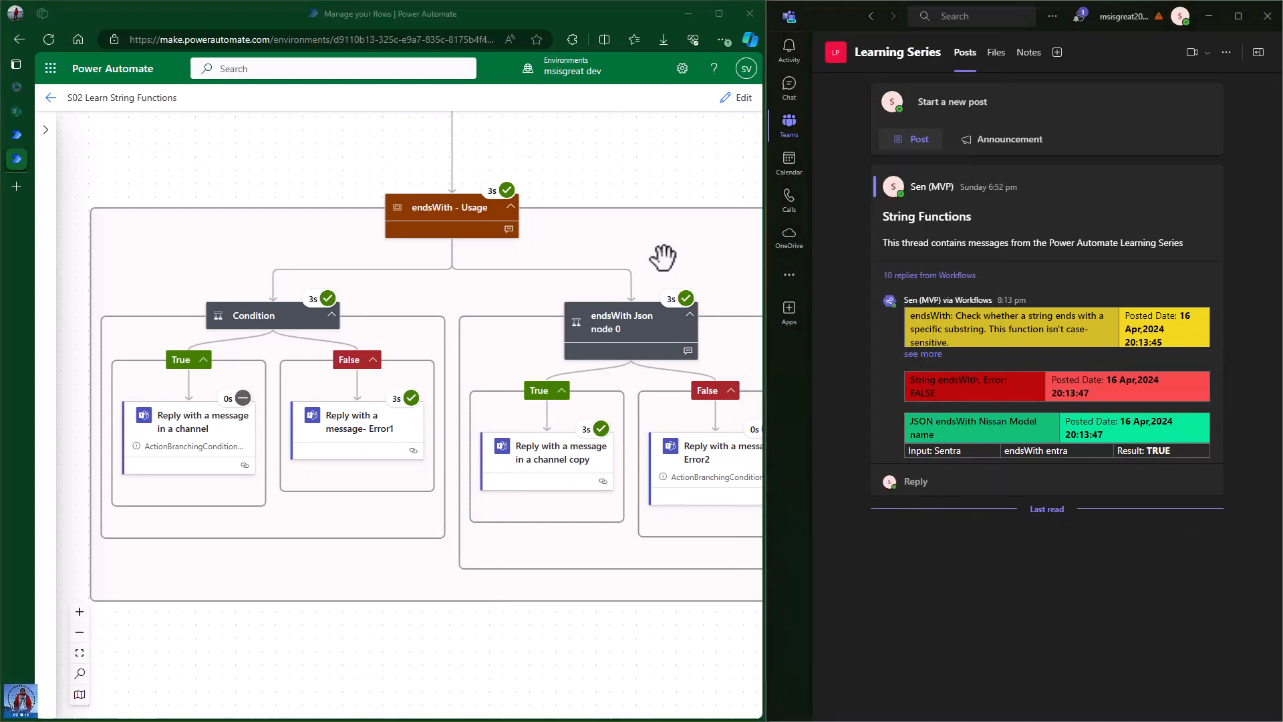
{"action": "left_click_drag", "start_coordinate": [669, 260], "coordinate": [584, 272]}
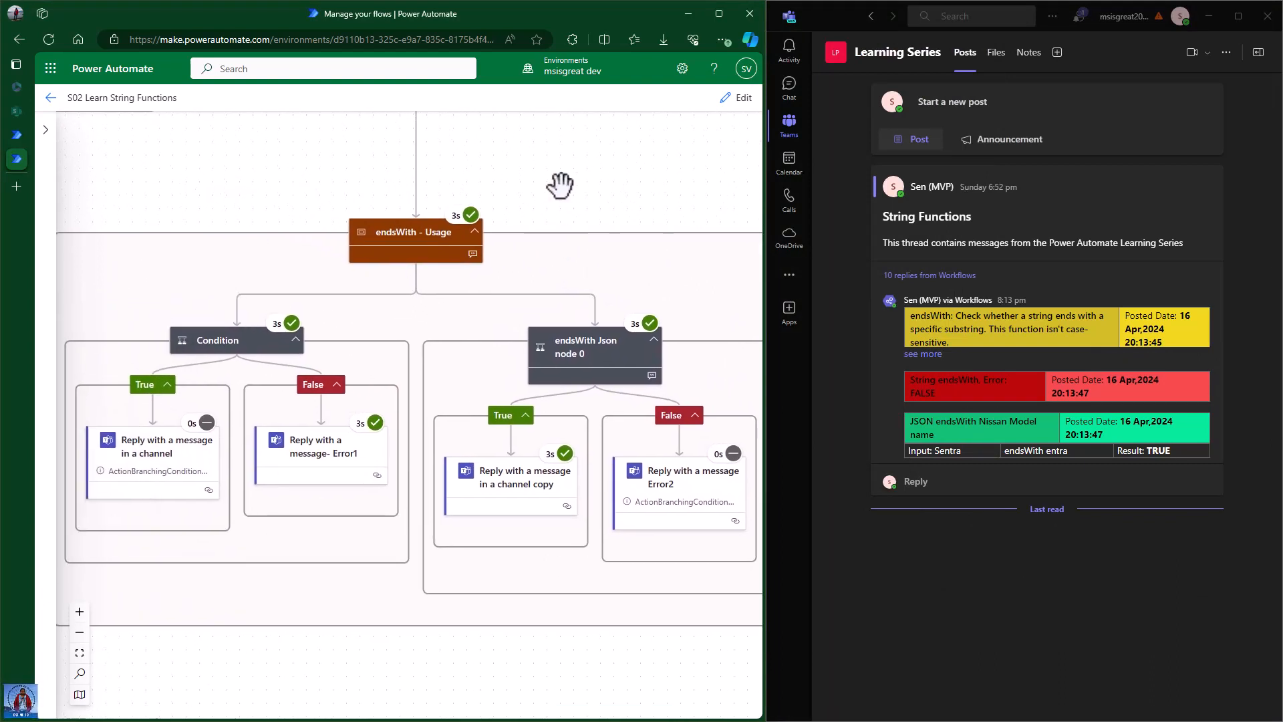